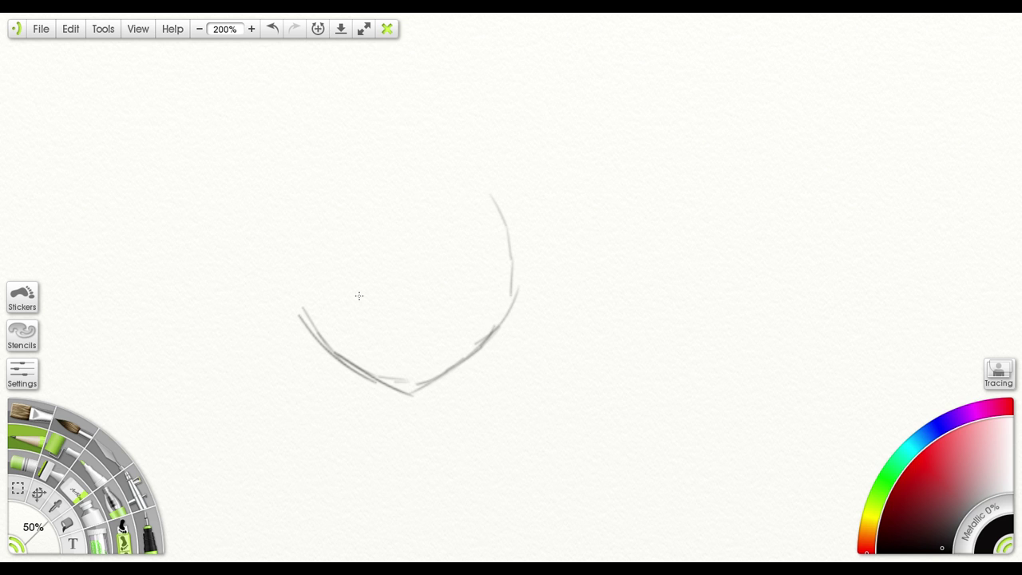
Sketch the head outline in pencil with a pointed chin, straight cheeks and a rounded top
mouse_move(306, 301)
mouse_down()
mouse_move(297, 234)
mouse_move(280, 227)
mouse_move(316, 337)
mouse_move(416, 398)
mouse_move(494, 339)
mouse_move(517, 292)
mouse_up()
mouse_move(489, 346)
mouse_down()
mouse_move(529, 297)
mouse_move(524, 285)
mouse_move(508, 316)
mouse_move(531, 197)
mouse_up()
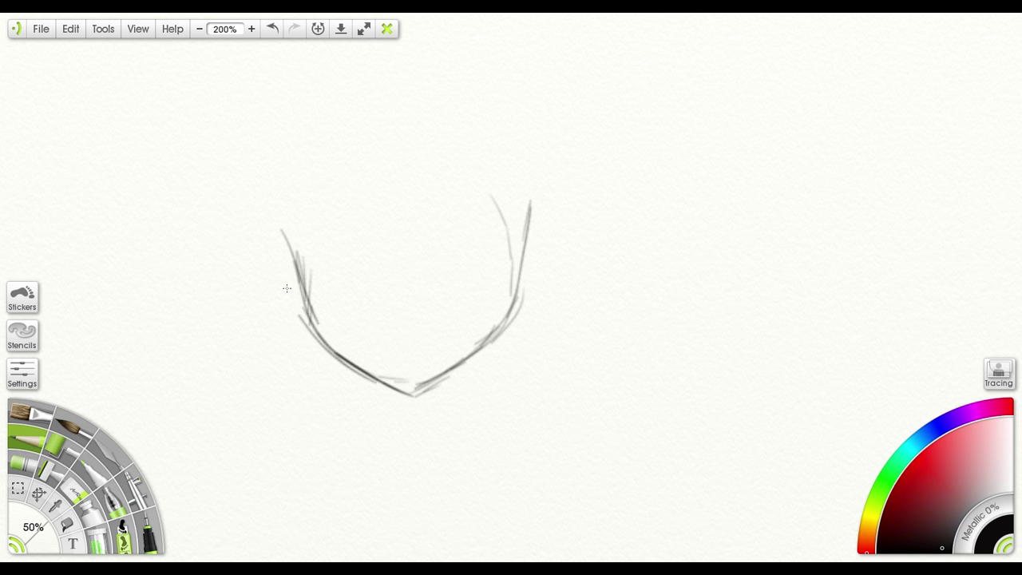
mouse_move(303, 246)
mouse_down()
mouse_move(301, 199)
mouse_move(292, 254)
mouse_move(308, 305)
mouse_up()
mouse_move(285, 190)
mouse_down()
mouse_move(298, 156)
mouse_move(354, 120)
mouse_move(451, 127)
mouse_up()
mouse_move(530, 203)
mouse_down()
mouse_move(499, 152)
mouse_move(410, 100)
mouse_up()
mouse_move(401, 102)
mouse_down()
mouse_move(332, 135)
mouse_move(283, 187)
mouse_move(405, 103)
mouse_move(449, 101)
mouse_move(489, 128)
mouse_up()
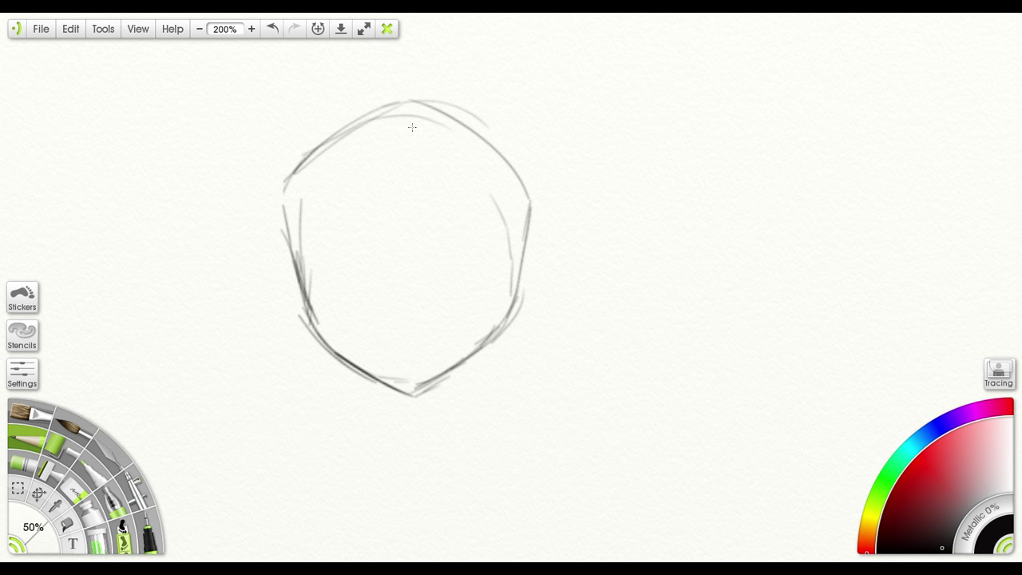
Sketch pointed fringe strands across the forehead and two long curved hair strokes outside the right temple
mouse_move(343, 114)
mouse_down()
mouse_move(356, 152)
mouse_move(409, 201)
mouse_up()
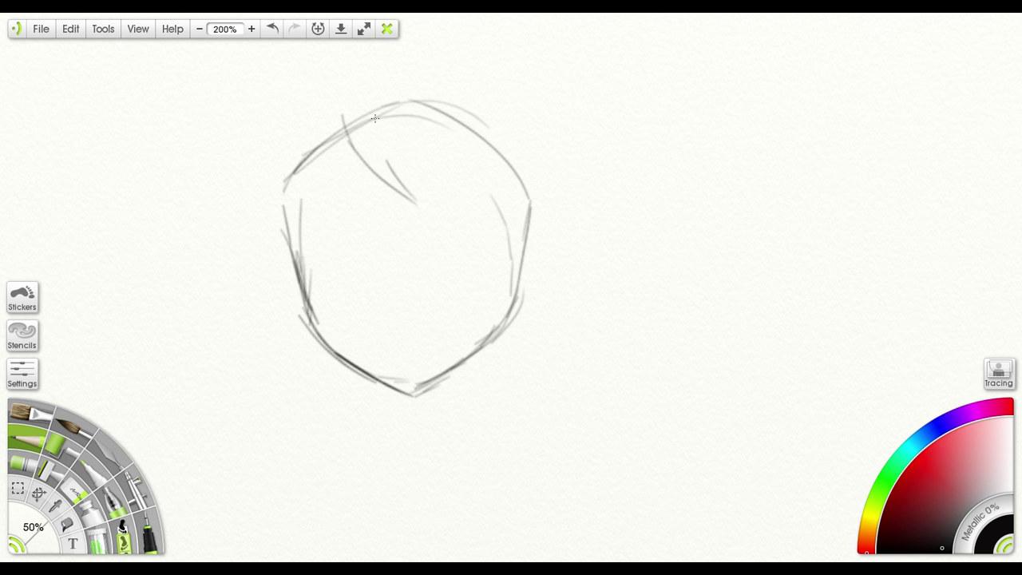
drag(377, 113, 415, 201)
drag(378, 117, 393, 194)
mouse_move(378, 123)
mouse_down()
mouse_move(403, 168)
mouse_move(479, 209)
mouse_move(420, 113)
mouse_move(421, 79)
mouse_move(450, 157)
mouse_up()
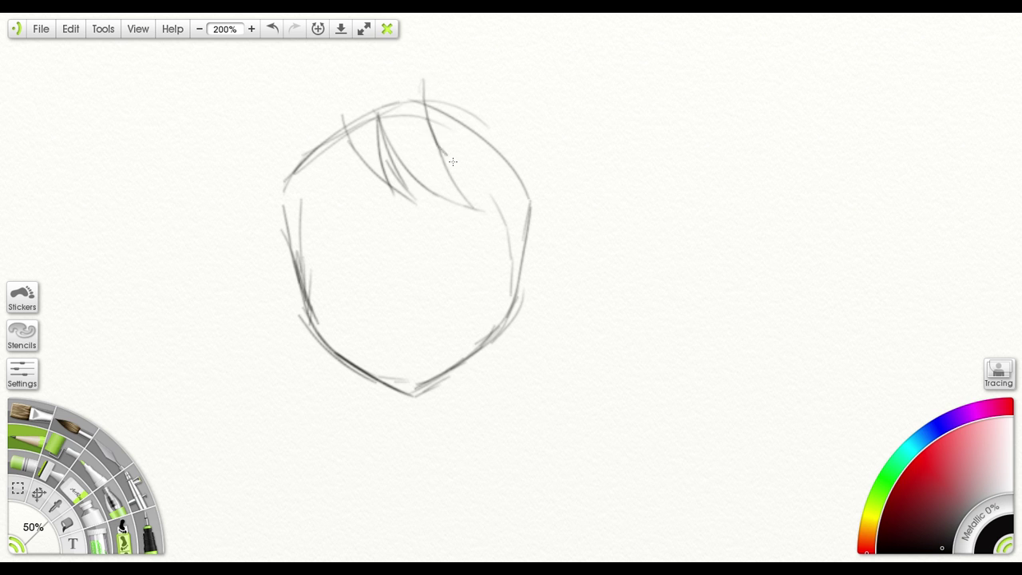
drag(439, 110, 451, 200)
mouse_move(451, 201)
mouse_down()
mouse_move(403, 72)
mouse_move(507, 161)
mouse_up()
drag(447, 128, 549, 212)
drag(449, 128, 524, 197)
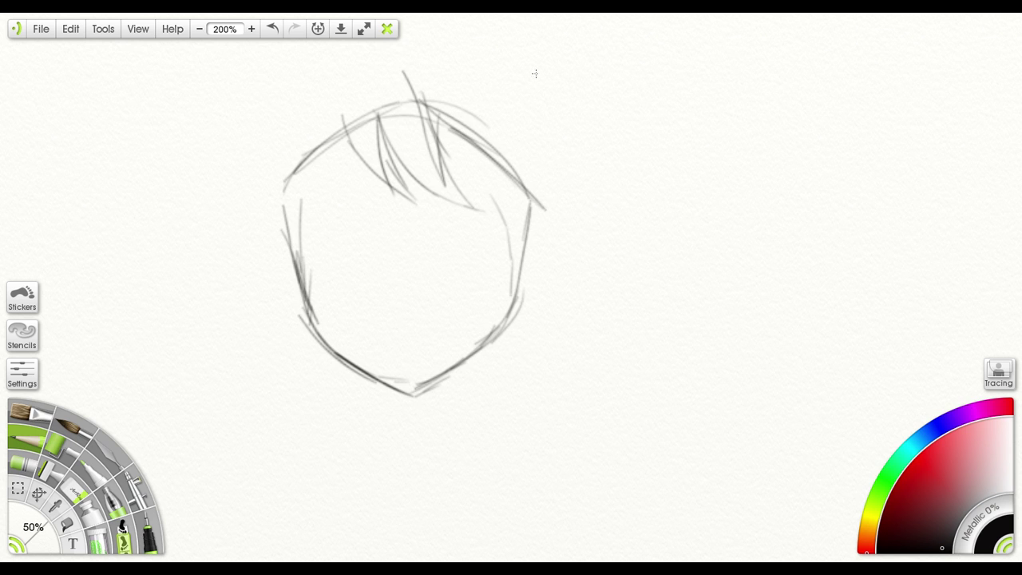
mouse_move(513, 78)
mouse_down()
mouse_move(560, 225)
mouse_move(574, 129)
mouse_move(523, 70)
mouse_up()
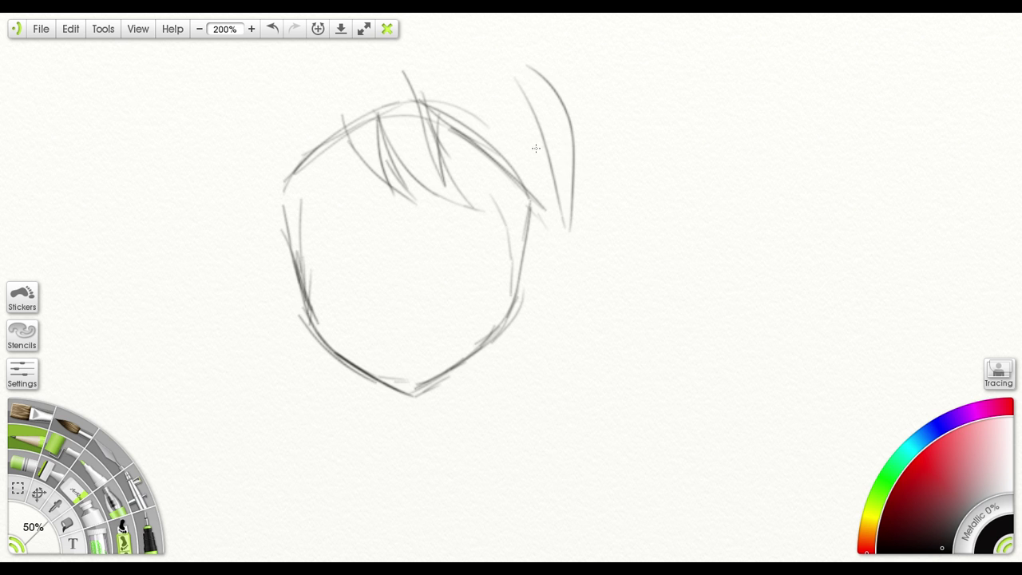
Sketch the outer hair contour on the left side of the head, from the crown down to jaw level
mouse_move(414, 77)
mouse_down()
mouse_move(474, 120)
mouse_move(461, 152)
mouse_up()
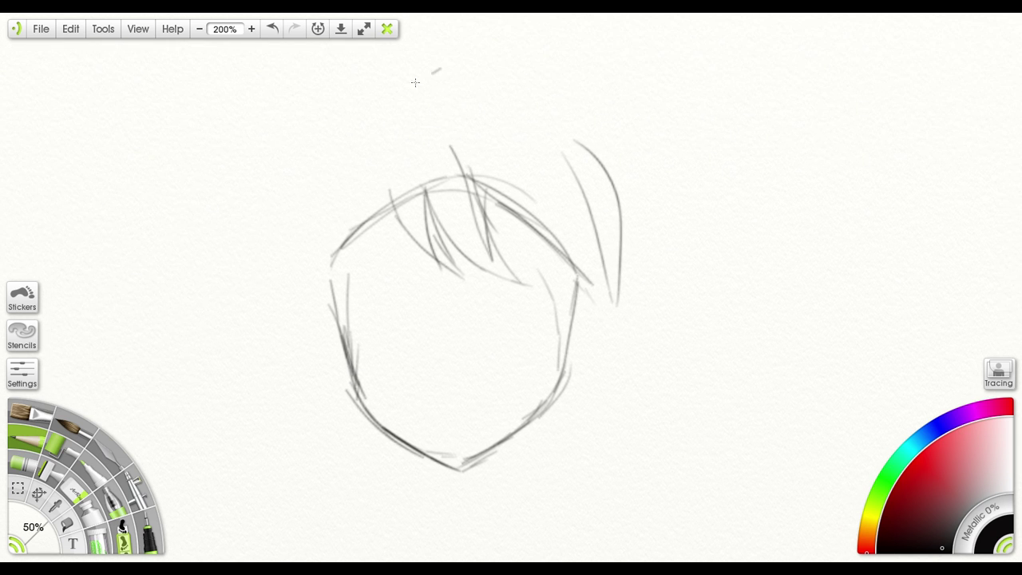
mouse_move(437, 70)
mouse_down()
mouse_move(355, 124)
mouse_move(359, 90)
mouse_move(295, 126)
mouse_up()
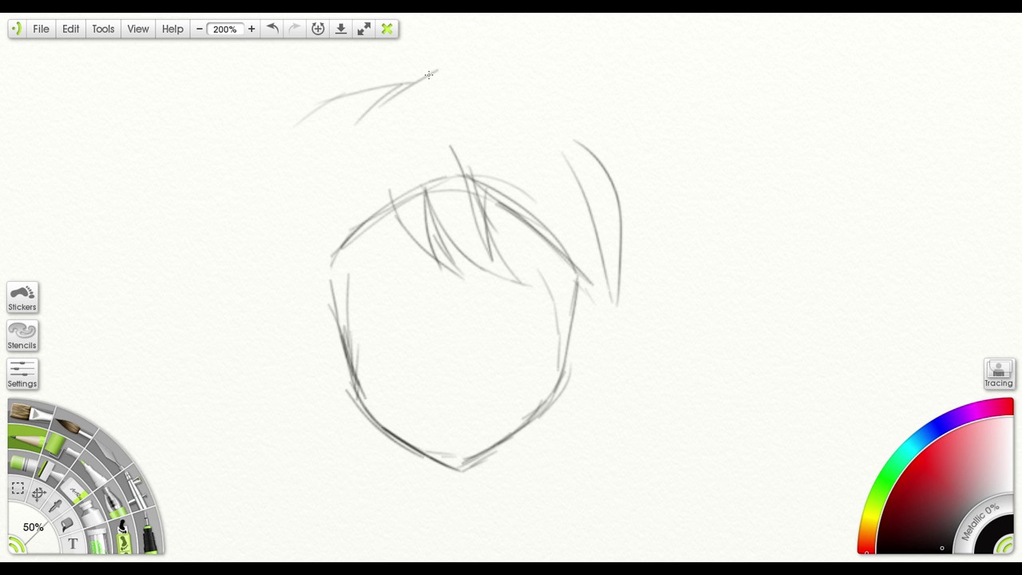
mouse_move(457, 79)
mouse_down()
mouse_move(391, 73)
mouse_move(384, 83)
mouse_move(404, 92)
mouse_move(318, 110)
mouse_move(276, 205)
mouse_move(289, 311)
mouse_up()
drag(276, 273, 303, 437)
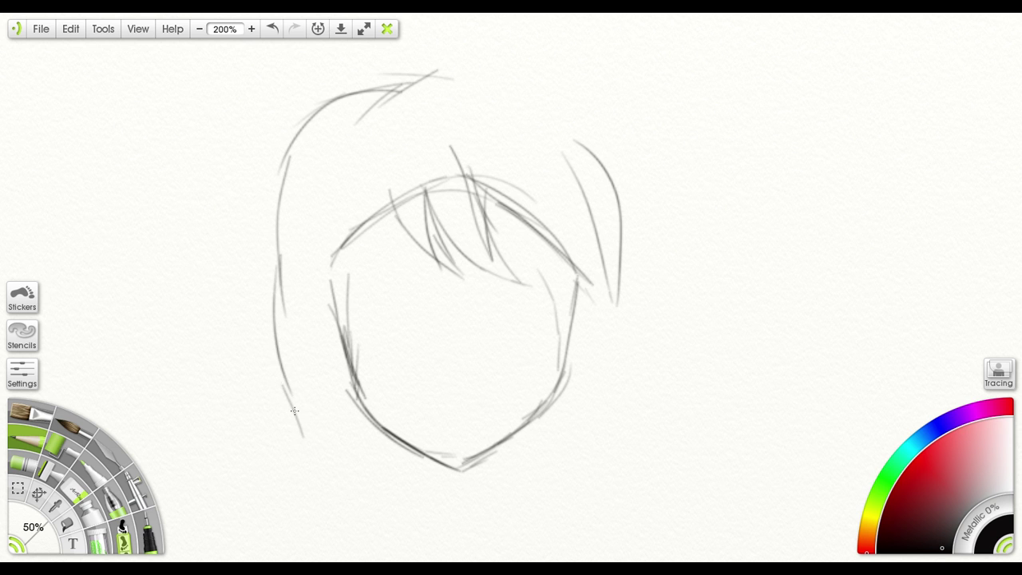
Reinforce the left hair contour with overlapping strokes and add pointed strand tips at its lower end
drag(289, 328, 306, 412)
drag(290, 325, 304, 414)
mouse_move(295, 412)
mouse_down()
mouse_move(258, 271)
mouse_move(260, 232)
mouse_up()
mouse_move(263, 243)
mouse_down()
mouse_move(300, 128)
mouse_move(348, 95)
mouse_up()
mouse_move(403, 80)
mouse_down()
mouse_move(367, 90)
mouse_move(271, 203)
mouse_move(257, 299)
mouse_move(263, 351)
mouse_move(338, 426)
mouse_move(347, 448)
mouse_move(290, 375)
mouse_move(287, 332)
mouse_up()
mouse_move(288, 332)
mouse_down()
mouse_move(318, 433)
mouse_move(310, 370)
mouse_up()
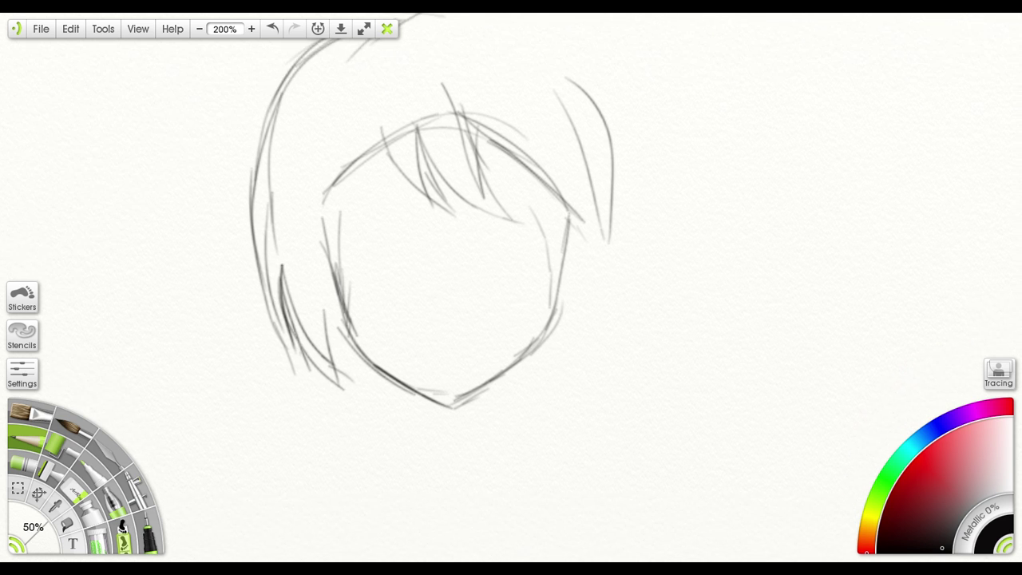
Sketch a hair strand running beneath the left jaw and both sides of the neck
drag(366, 402, 375, 352)
drag(352, 319, 413, 374)
mouse_move(397, 368)
mouse_down()
mouse_move(434, 386)
mouse_move(394, 354)
mouse_move(387, 331)
mouse_move(353, 316)
mouse_up()
mouse_move(448, 283)
mouse_down()
mouse_move(455, 327)
mouse_move(471, 340)
mouse_up()
drag(469, 340, 447, 468)
Sketch a curved lock framing the left edge of the face and a long strand within the left hair
drag(387, 186, 391, 223)
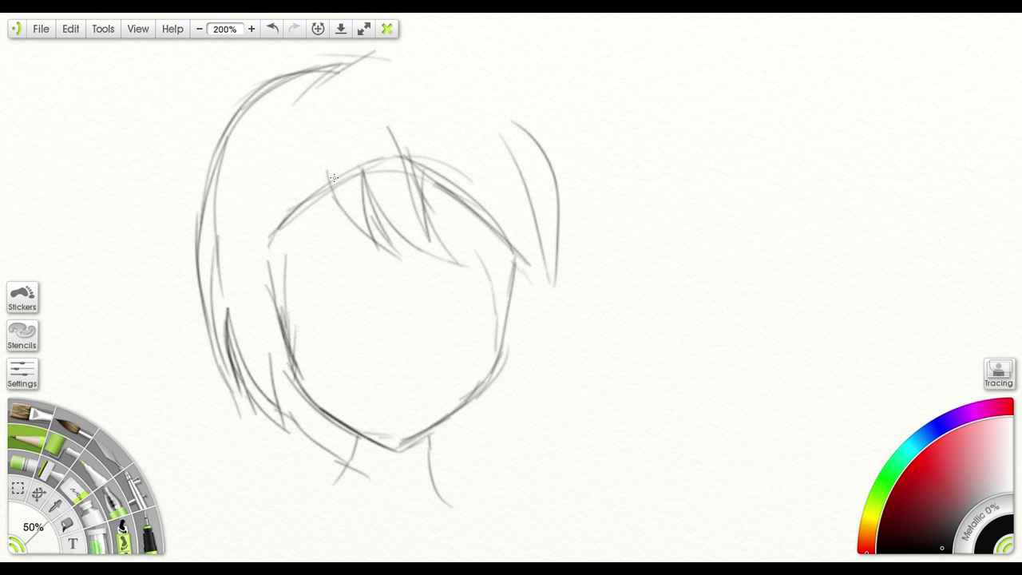
drag(333, 177, 313, 222)
mouse_move(333, 183)
mouse_down()
mouse_move(306, 231)
mouse_move(289, 332)
mouse_up()
mouse_move(259, 170)
mouse_down()
mouse_move(297, 189)
mouse_move(283, 210)
mouse_move(278, 271)
mouse_up()
drag(278, 248, 284, 306)
drag(358, 286, 367, 242)
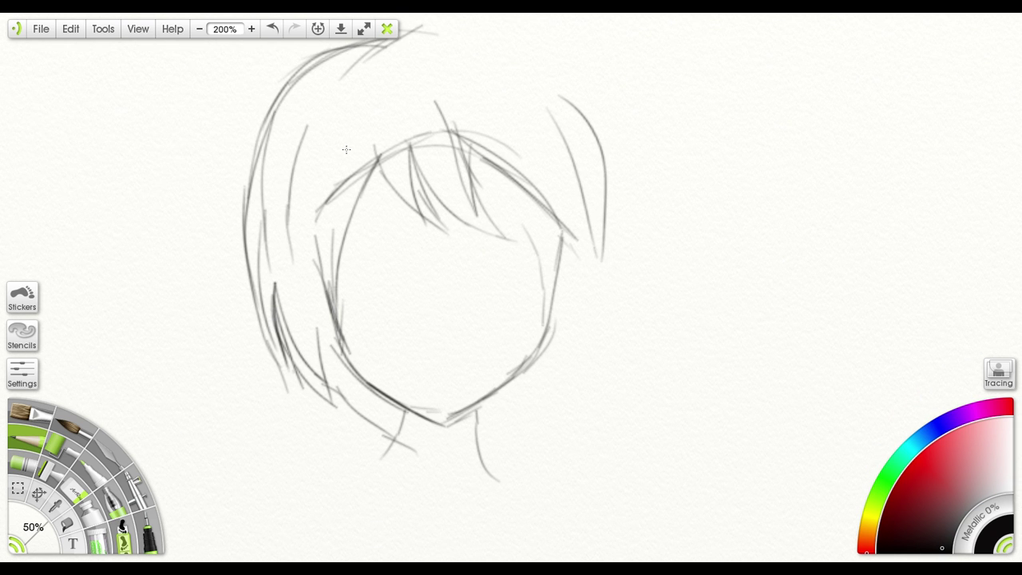
Fill the left side of the hair with more strands beside the temple and along the upper contour
drag(344, 140, 313, 203)
drag(342, 124, 316, 177)
mouse_move(333, 132)
mouse_down()
mouse_move(303, 217)
mouse_move(302, 270)
mouse_up()
mouse_move(321, 130)
mouse_down()
mouse_move(352, 162)
mouse_move(375, 214)
mouse_up()
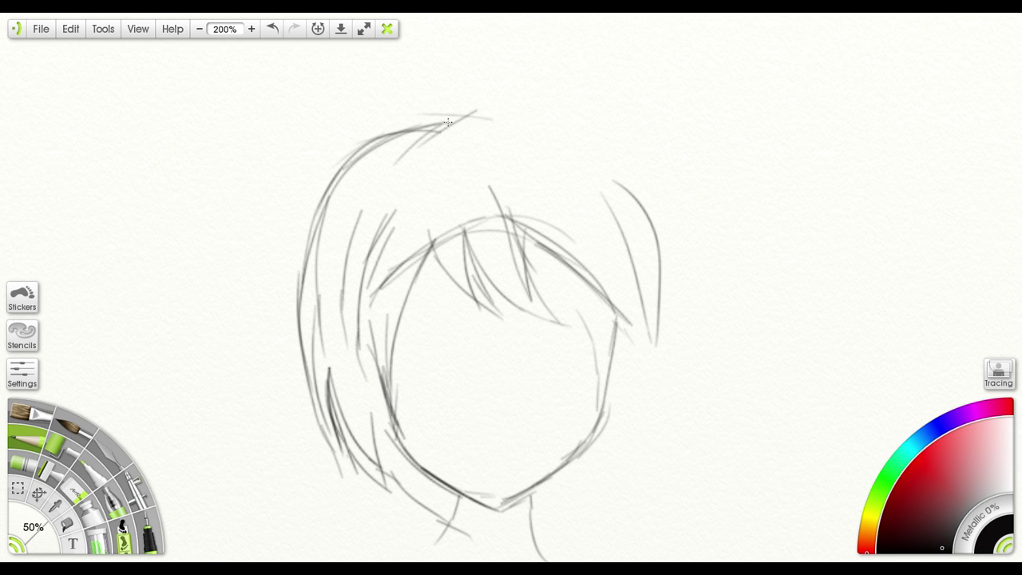
mouse_move(437, 123)
mouse_down()
mouse_move(341, 210)
mouse_move(351, 188)
mouse_move(314, 310)
mouse_move(302, 309)
mouse_move(327, 228)
mouse_move(386, 145)
mouse_move(435, 122)
mouse_up()
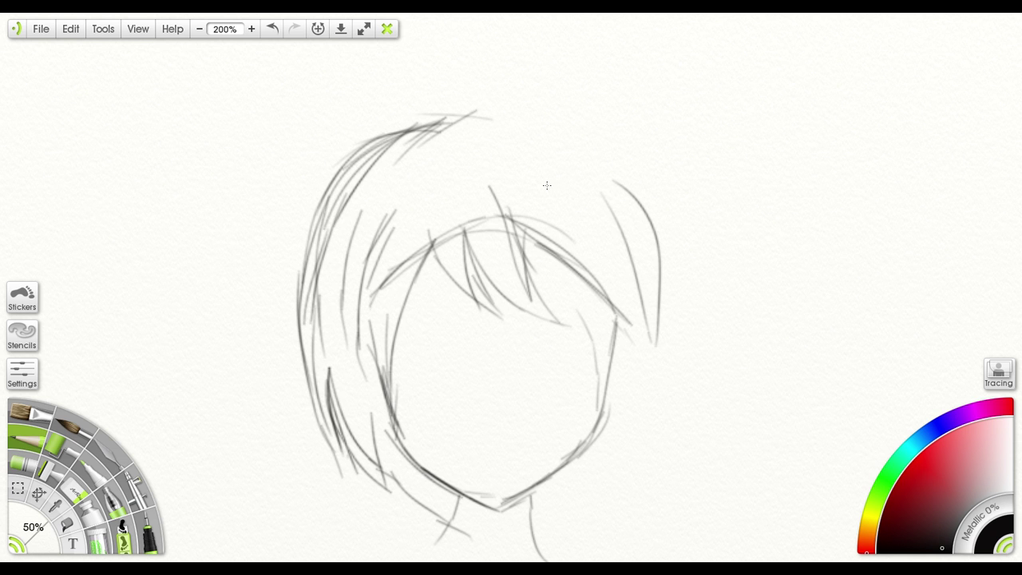
Sketch a short line rising from the right side of the neck and hair strands around the right temple
mouse_move(564, 193)
mouse_down()
mouse_move(481, 180)
mouse_move(458, 123)
mouse_up()
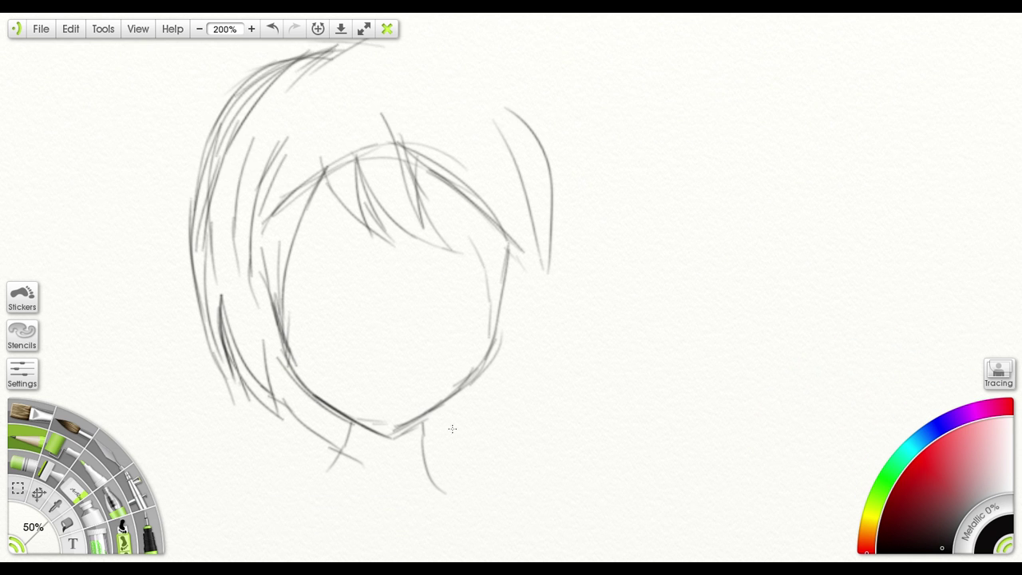
drag(556, 358, 512, 386)
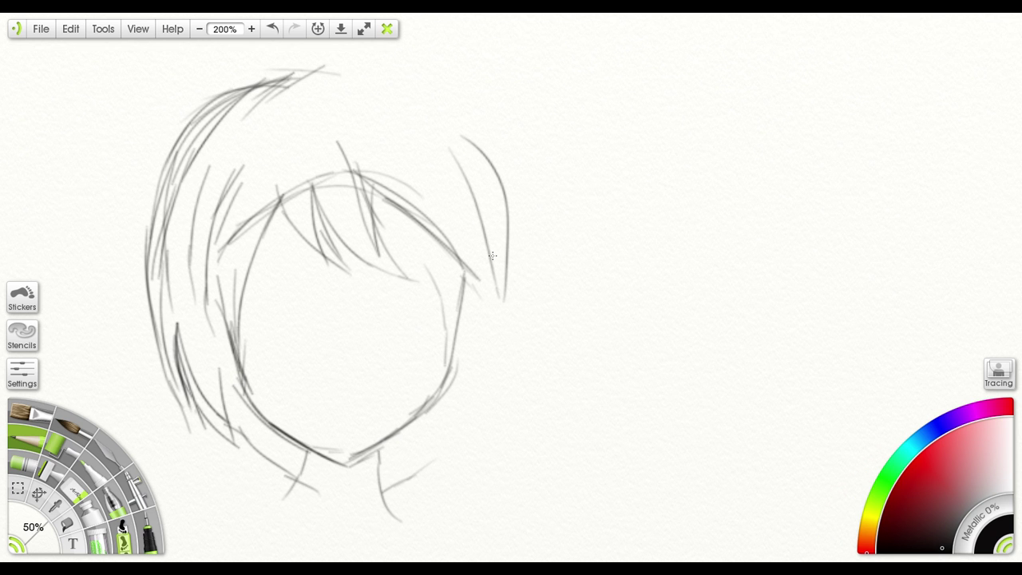
drag(451, 253, 474, 313)
mouse_move(453, 157)
mouse_down()
mouse_move(477, 207)
mouse_move(492, 287)
mouse_move(472, 341)
mouse_up()
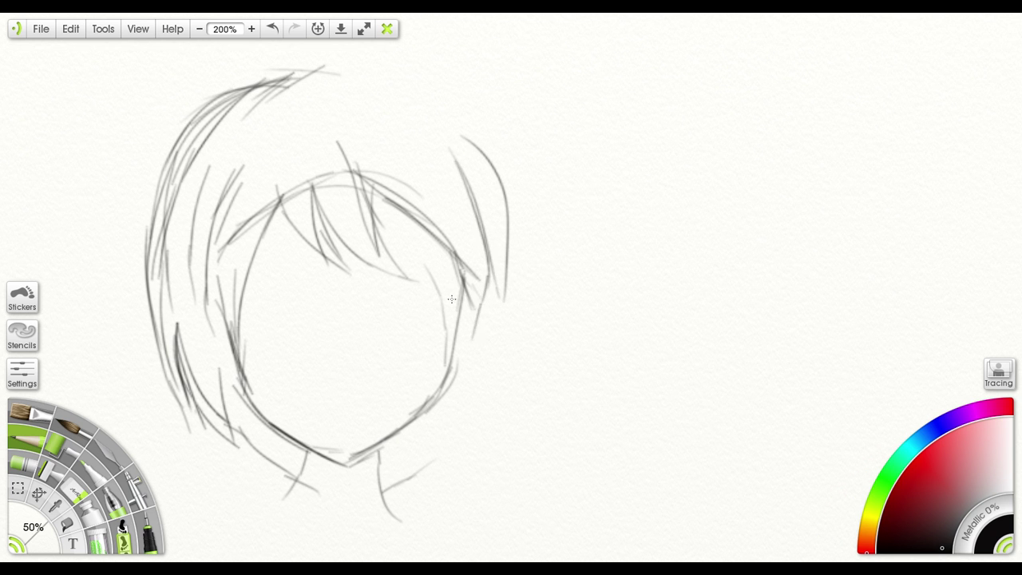
drag(374, 177, 449, 303)
Sketch long hair strands beside the right cheek, tapering down to points near the neck
drag(535, 341, 501, 287)
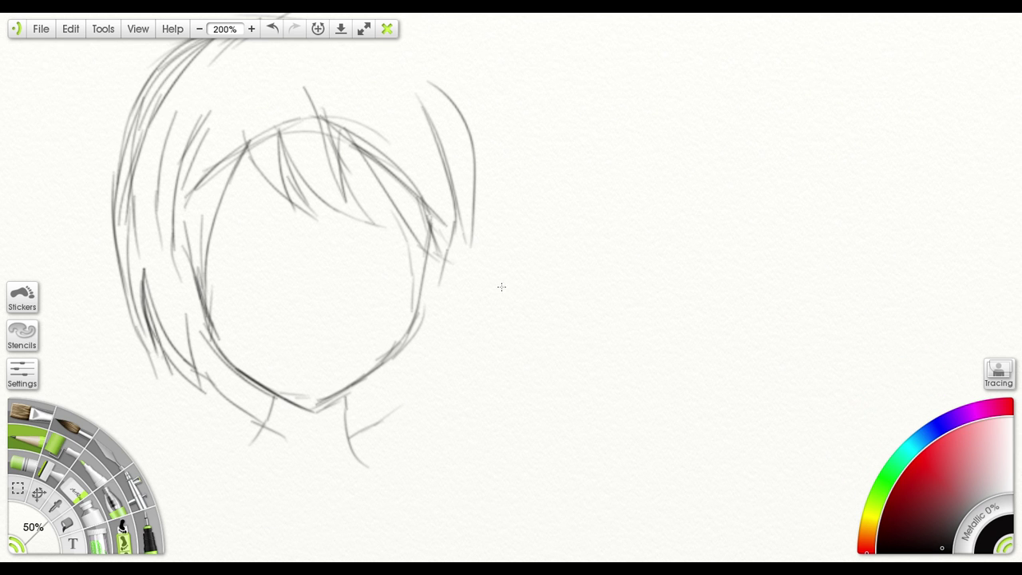
drag(450, 239, 391, 420)
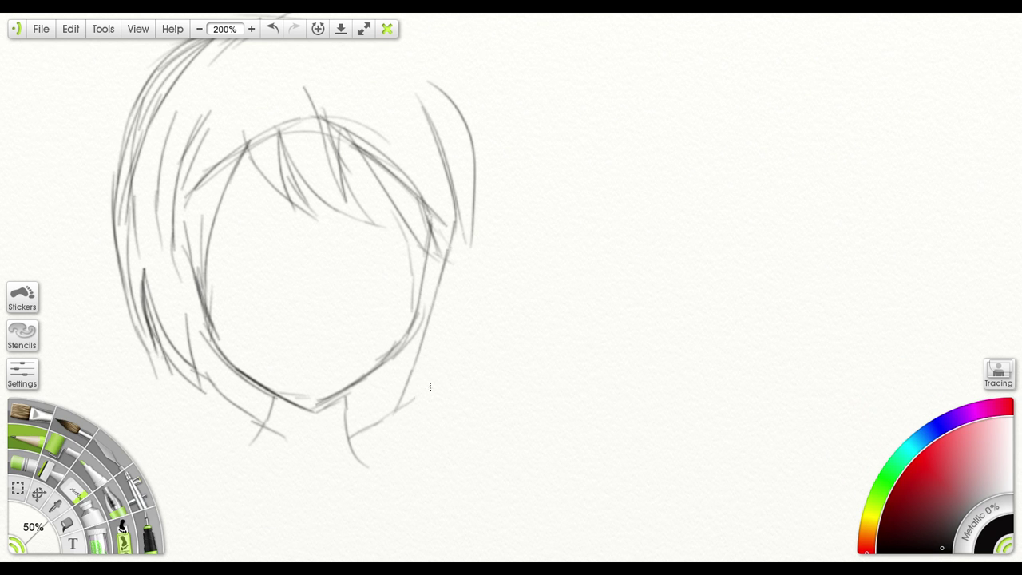
drag(444, 359, 407, 403)
drag(470, 268, 449, 393)
mouse_move(461, 312)
mouse_down()
mouse_move(445, 375)
mouse_move(419, 410)
mouse_move(443, 397)
mouse_up()
Sketch outward-flicking strands on the right side of the hair at cheek height and near the jaw
drag(512, 316, 485, 340)
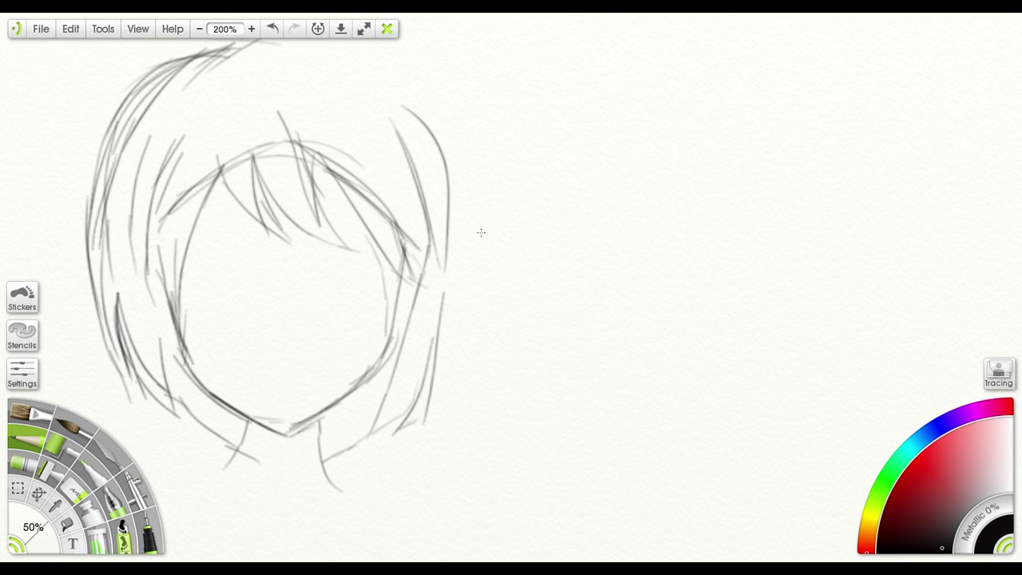
drag(450, 173, 461, 281)
drag(450, 173, 511, 282)
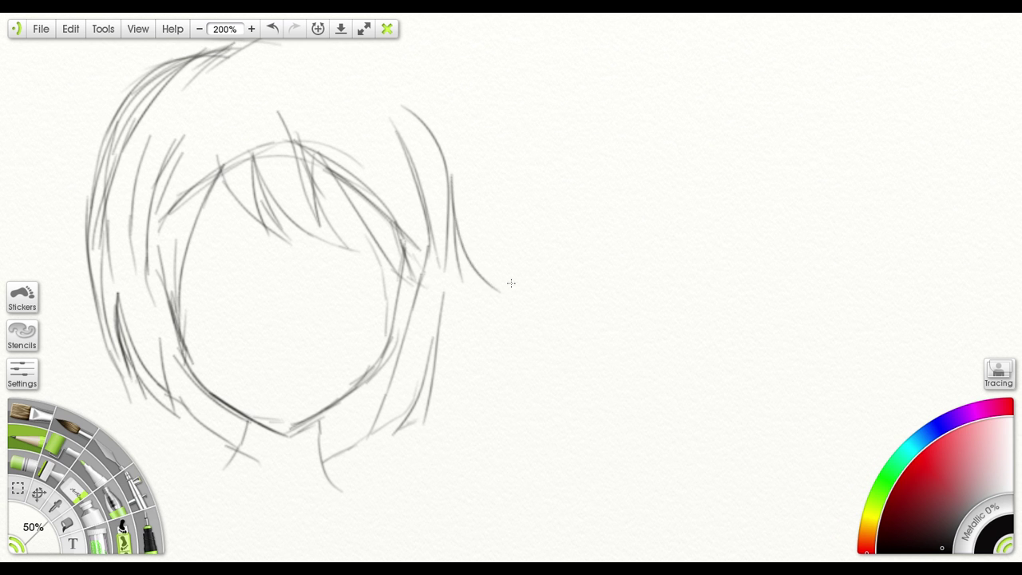
scroll(503, 279, down, 1)
scroll(503, 279, left, 2)
drag(492, 240, 526, 352)
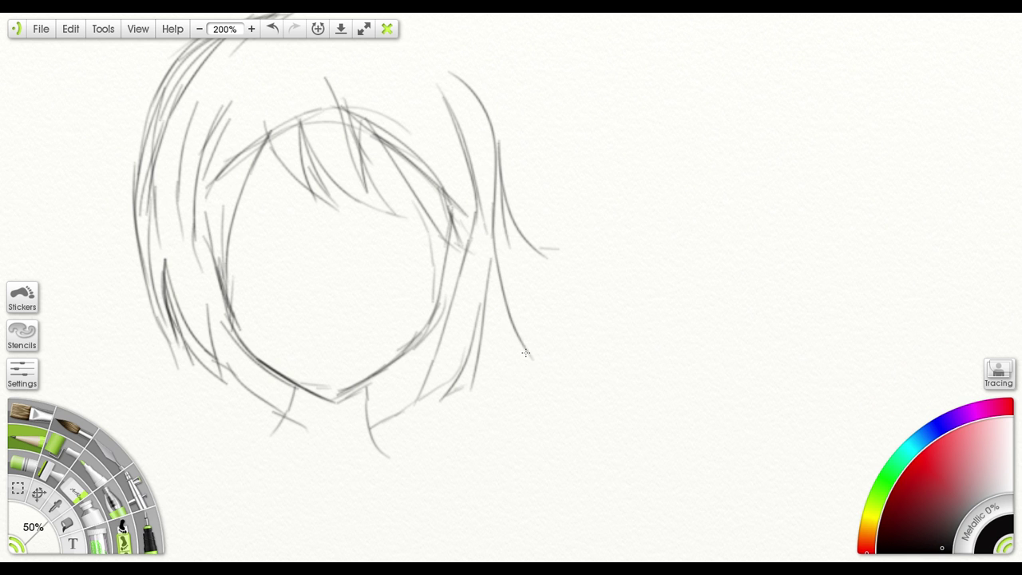
mouse_move(484, 311)
mouse_down()
mouse_move(502, 358)
mouse_move(496, 227)
mouse_move(505, 348)
mouse_up()
key(ctrl+z)
drag(503, 321, 509, 361)
Darken the jawline on both sides down to the pointed chin
drag(388, 382, 478, 349)
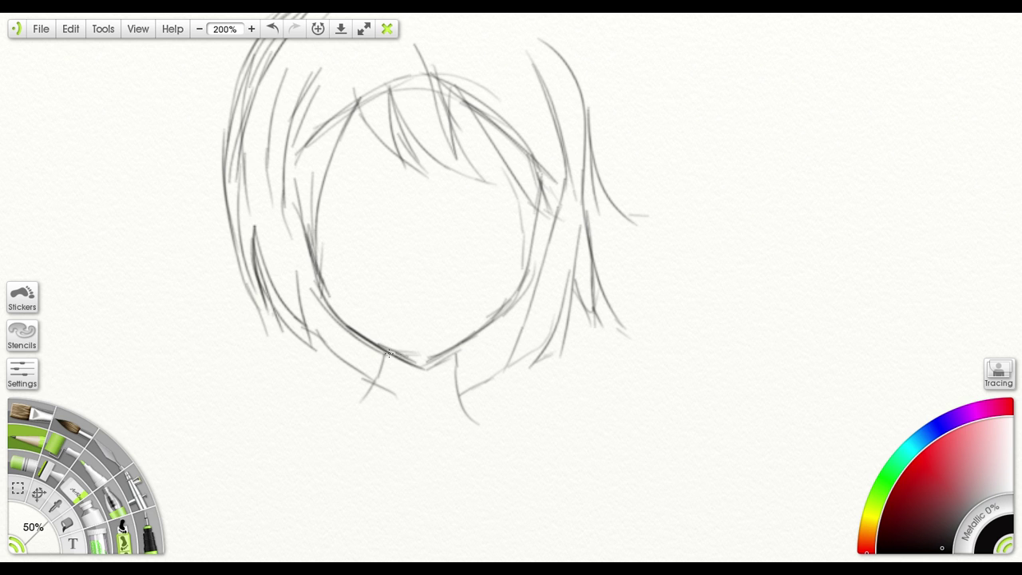
drag(372, 338, 423, 361)
drag(485, 322, 425, 357)
mouse_move(356, 330)
mouse_down()
mouse_move(434, 356)
mouse_move(421, 358)
mouse_move(463, 338)
mouse_move(416, 360)
mouse_move(428, 358)
mouse_move(408, 350)
mouse_up()
Darken the lock along the left face edge and sketch the top of the hair, joining the crown to the right contour
drag(460, 272, 456, 321)
scroll(456, 320, up, 6)
scroll(456, 320, left, 2)
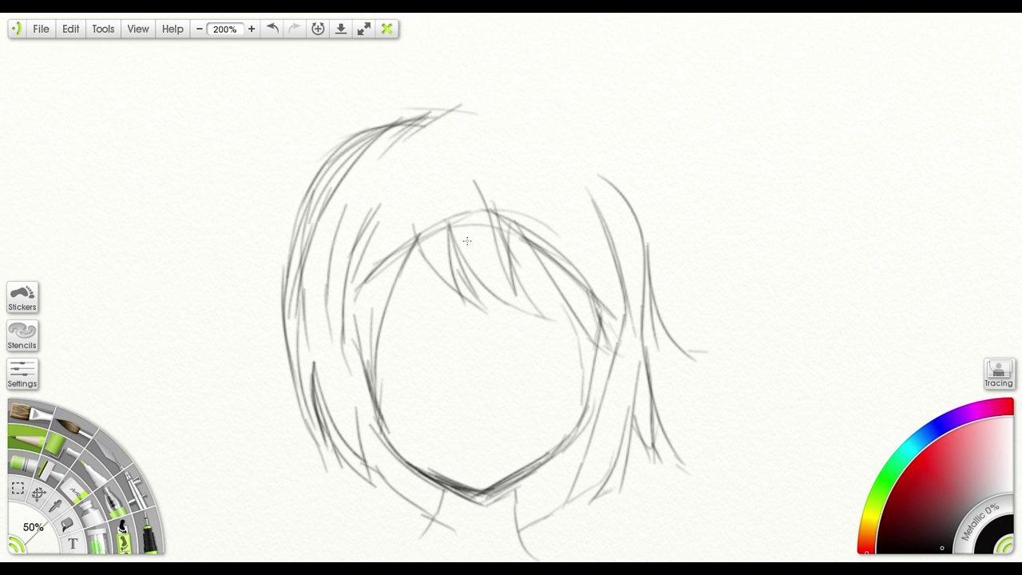
mouse_move(429, 217)
mouse_down()
mouse_move(374, 354)
mouse_move(431, 201)
mouse_move(451, 274)
mouse_up()
scroll(451, 273, up, 1)
scroll(459, 265, right, 4)
mouse_move(555, 294)
mouse_down()
mouse_move(452, 183)
mouse_move(359, 173)
mouse_move(408, 169)
mouse_move(506, 227)
mouse_move(555, 299)
mouse_move(550, 317)
mouse_up()
scroll(546, 193, down, 4)
scroll(546, 193, right, 1)
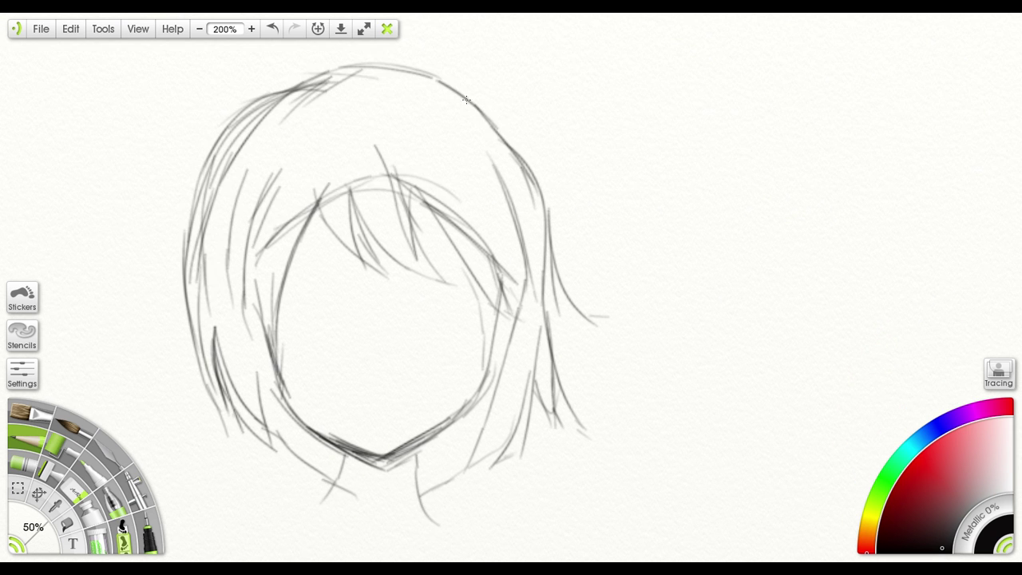
mouse_move(467, 100)
mouse_down()
mouse_move(531, 211)
mouse_move(552, 376)
mouse_up()
Erase the rough inner strands and upper contour on the left side of the hair
mouse_move(414, 335)
mouse_down()
mouse_move(516, 318)
mouse_move(504, 334)
mouse_up()
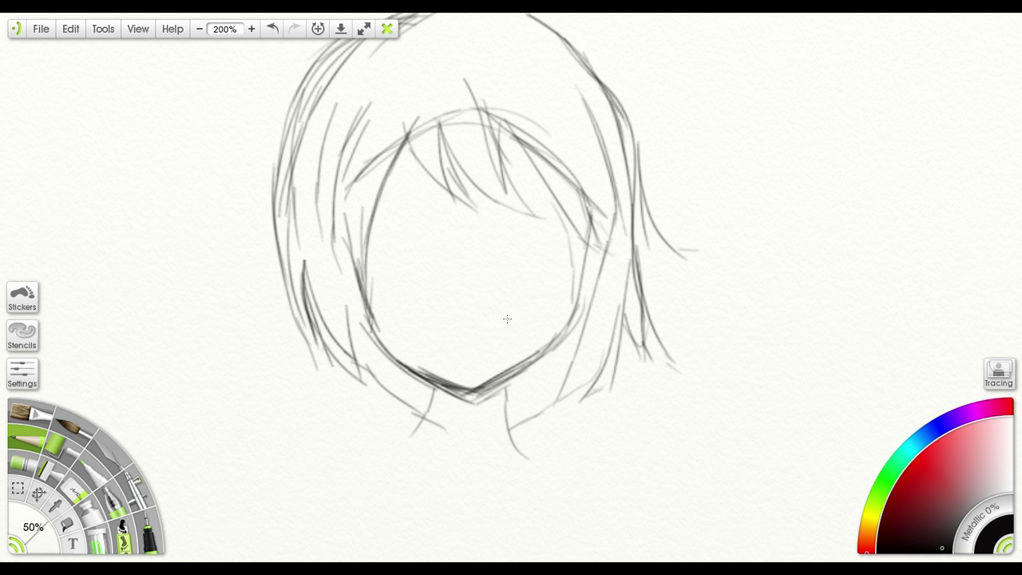
scroll(490, 268, up, 3)
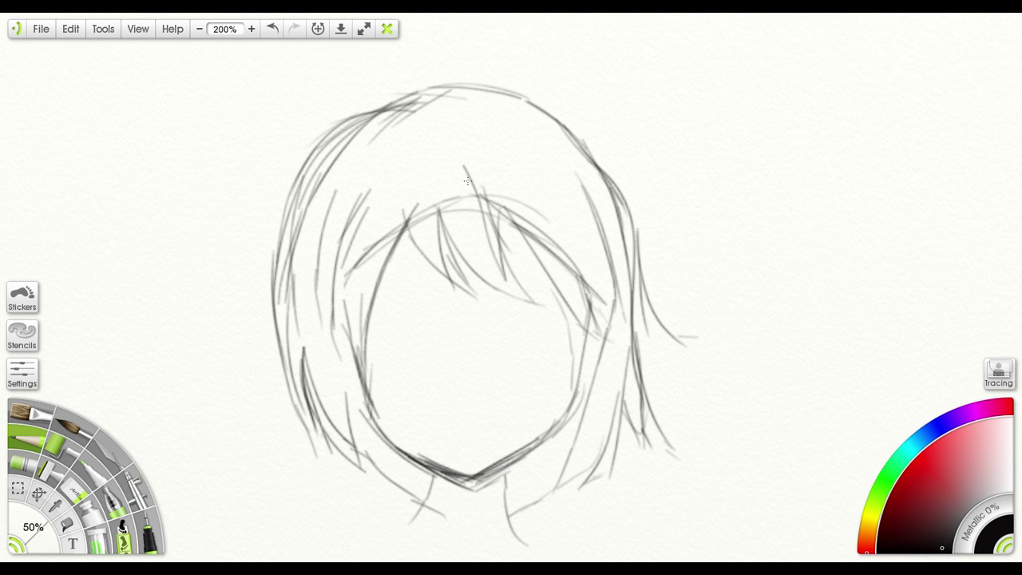
click(72, 493)
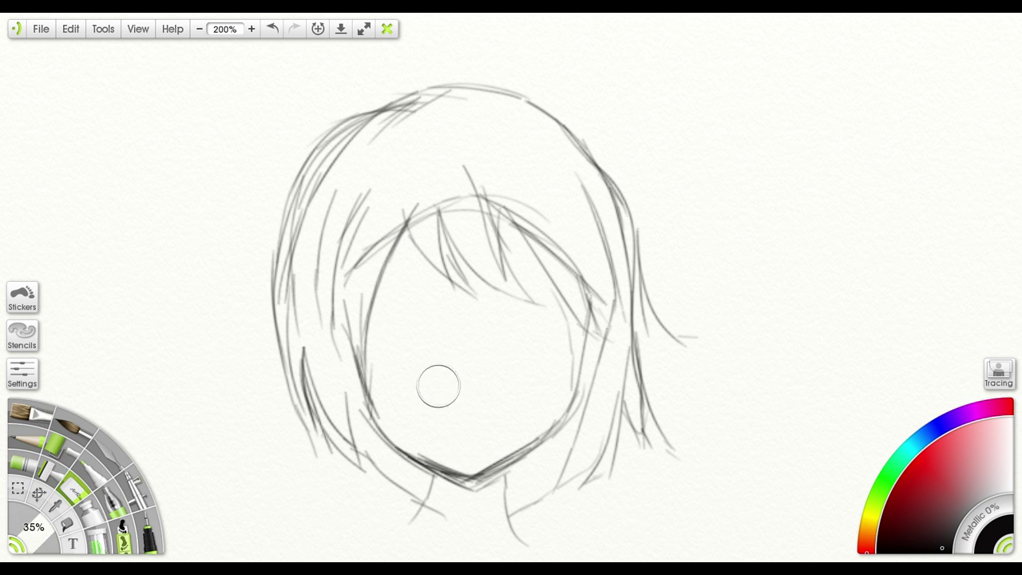
mouse_move(410, 119)
mouse_down()
mouse_move(406, 127)
mouse_move(450, 111)
mouse_move(358, 174)
mouse_move(344, 154)
mouse_move(385, 121)
mouse_move(302, 265)
mouse_move(329, 388)
mouse_up()
Redraw the left hair contour in pencil as a smooth curve from the crown down to jaw level
click(37, 442)
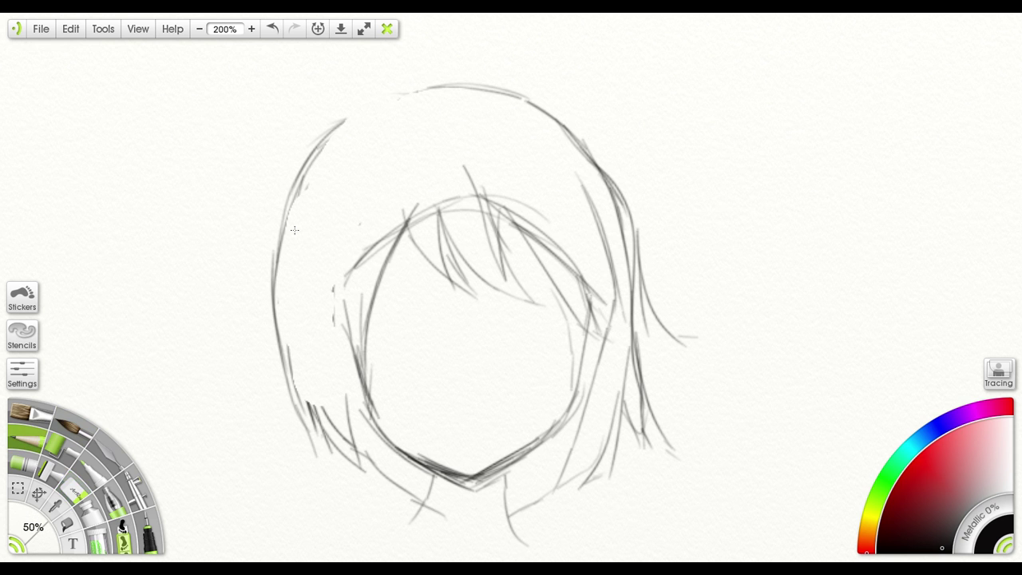
mouse_move(444, 86)
mouse_down()
mouse_move(381, 95)
mouse_move(344, 123)
mouse_up()
mouse_move(398, 94)
mouse_down()
mouse_move(350, 121)
mouse_move(308, 179)
mouse_move(281, 275)
mouse_move(277, 345)
mouse_up()
drag(284, 222, 305, 407)
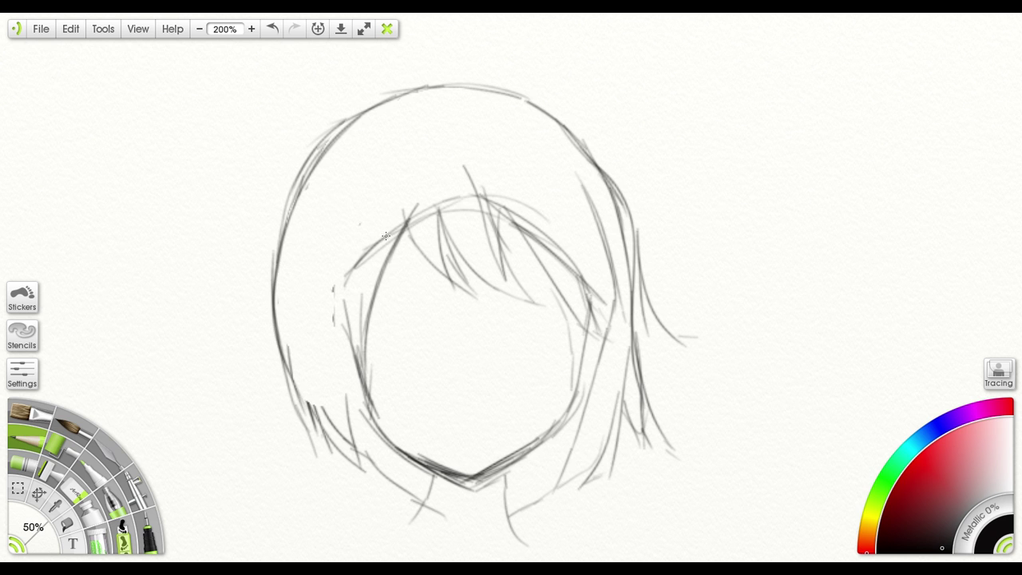
Thicken the lower left hair contour with strands that taper toward the jaw
scroll(386, 236, down, 3)
drag(291, 198, 306, 281)
drag(285, 232, 320, 348)
drag(292, 261, 326, 358)
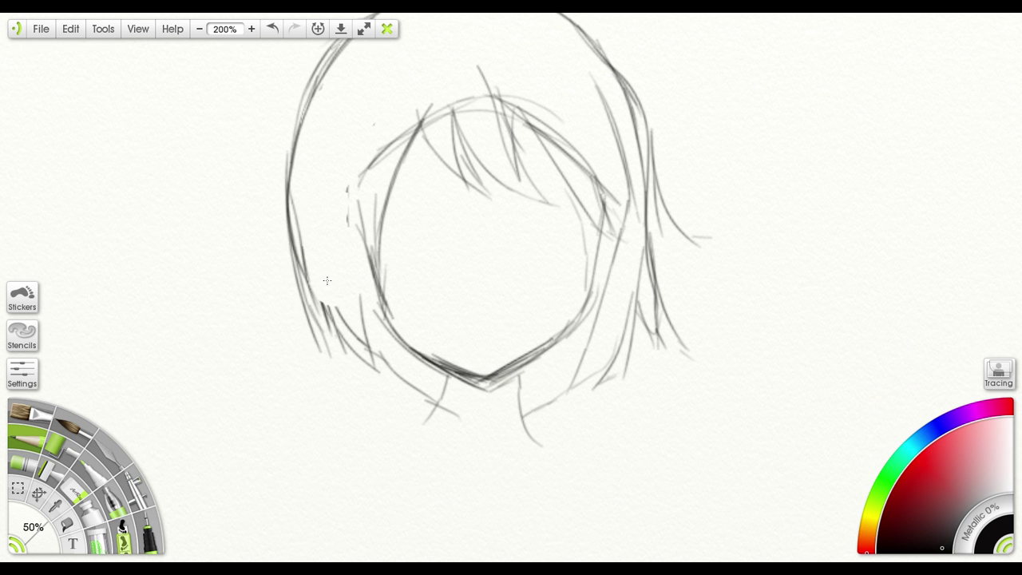
Redraw the jagged strand tips at the lower left of the hair and the strand beneath the jaw
drag(326, 272, 321, 353)
mouse_move(318, 244)
mouse_down()
mouse_move(326, 308)
mouse_move(383, 374)
mouse_up()
drag(360, 299, 385, 372)
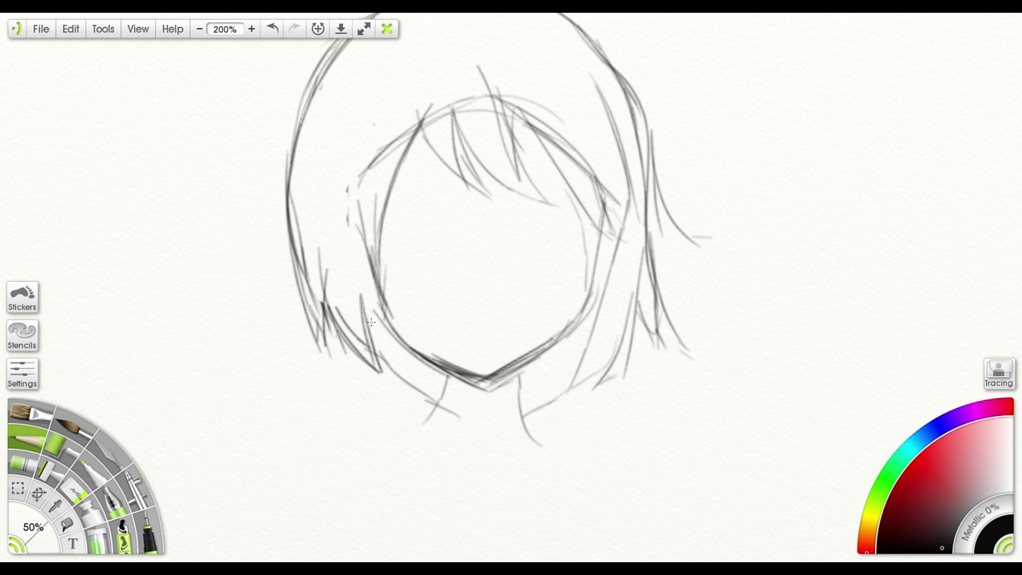
mouse_move(371, 321)
mouse_down()
mouse_move(395, 367)
mouse_move(441, 403)
mouse_up()
drag(399, 360, 441, 366)
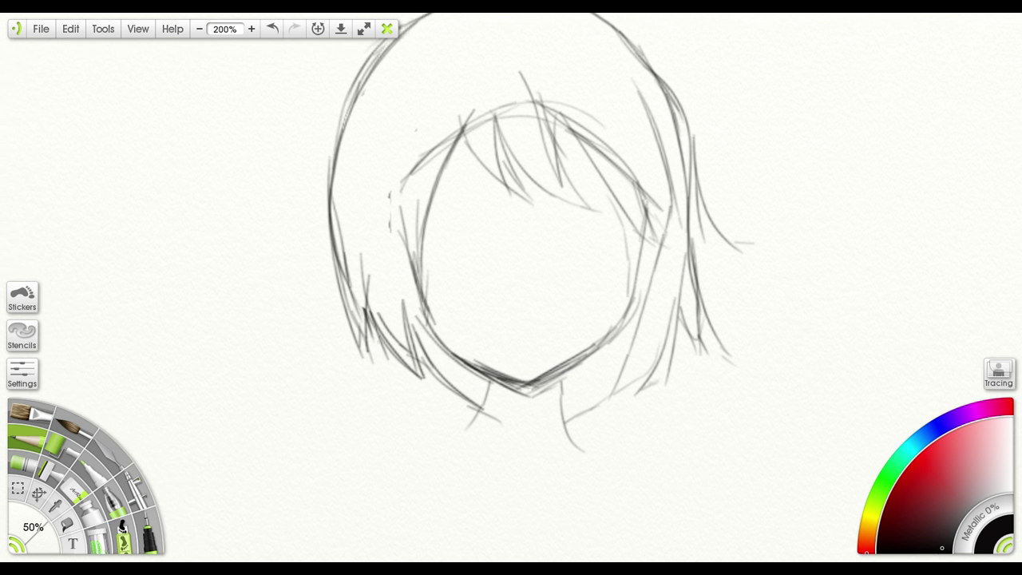
Erase the stray strokes around the lower-left hair tips with the eraser sized at 10%
drag(332, 391, 339, 407)
click(77, 494)
drag(53, 522, 30, 539)
mouse_move(348, 304)
mouse_down()
mouse_move(360, 315)
mouse_move(351, 226)
mouse_move(380, 264)
mouse_move(367, 273)
mouse_up()
mouse_move(384, 366)
mouse_down()
mouse_move(373, 349)
mouse_move(384, 372)
mouse_up()
mouse_move(397, 327)
mouse_down()
mouse_move(402, 352)
mouse_move(447, 403)
mouse_move(459, 408)
mouse_move(467, 390)
mouse_up()
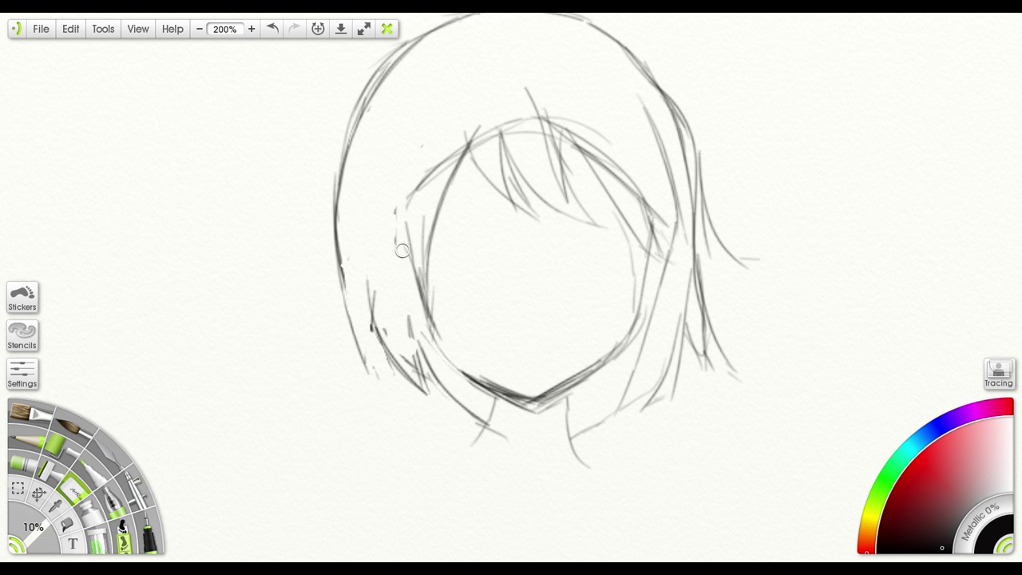
Erase the curved guide line and loose strand along the upper-left edge of the face
drag(409, 218, 406, 236)
mouse_move(411, 198)
mouse_down()
mouse_move(445, 151)
mouse_move(436, 154)
mouse_up()
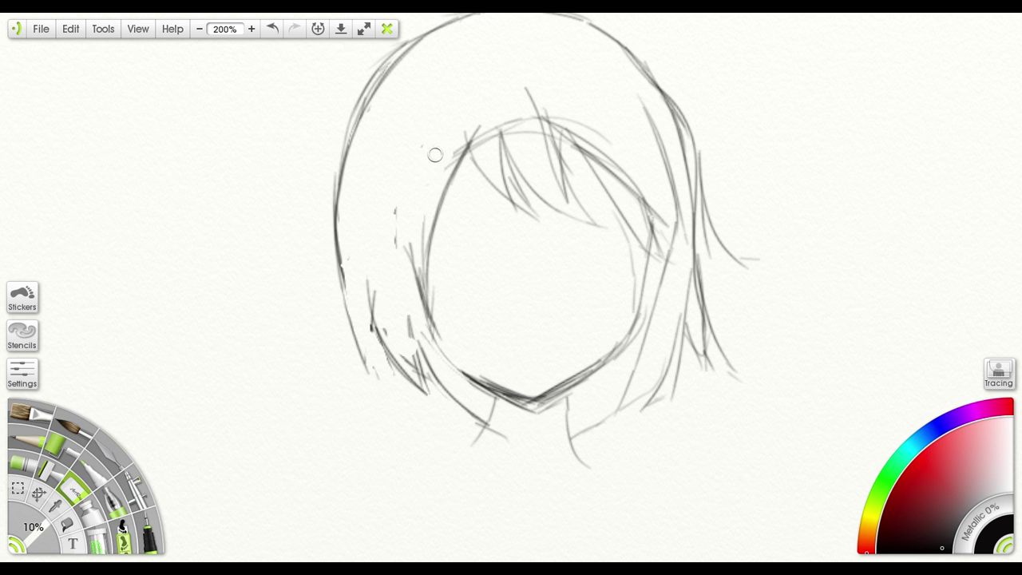
drag(411, 225, 404, 237)
Pencil the lower-left hair again as jagged pointed strands, with the innermost one running beneath the jaw
click(30, 438)
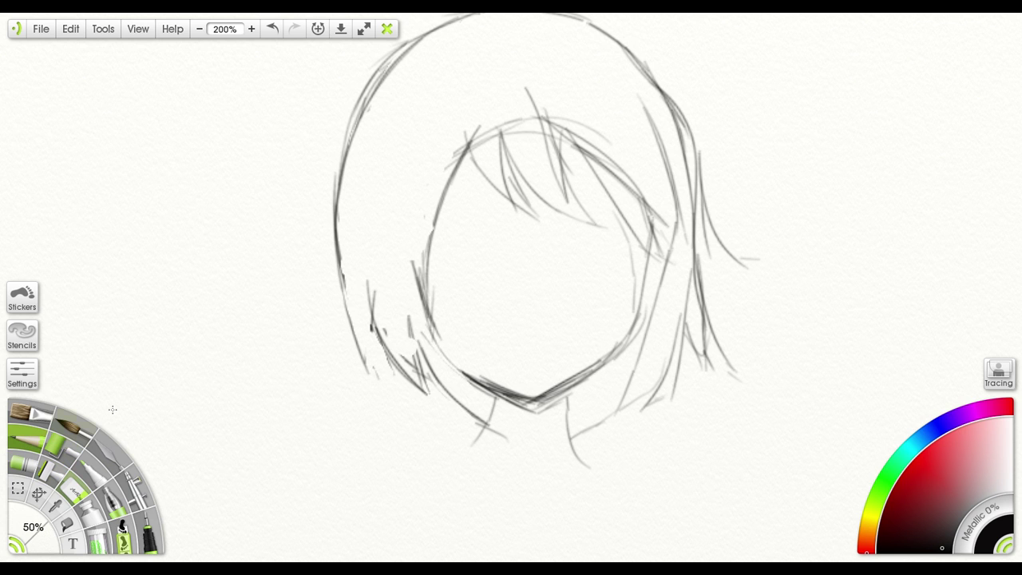
mouse_move(367, 261)
mouse_down()
mouse_move(359, 294)
mouse_move(373, 367)
mouse_move(435, 438)
mouse_move(412, 364)
mouse_move(490, 461)
mouse_up()
scroll(362, 319, up, 2)
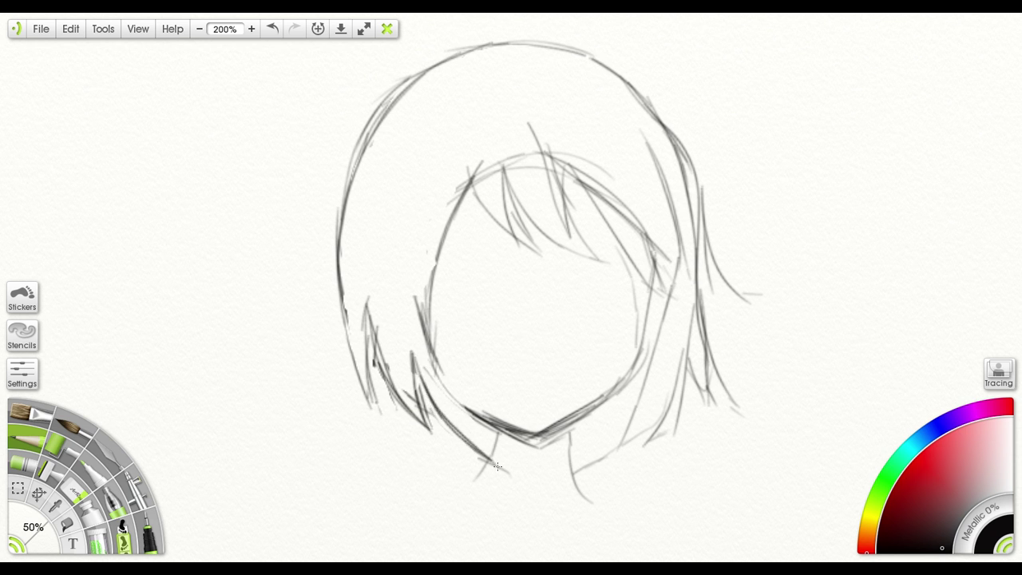
Draw a long curved strand inside the left side of the hair and a pointed first bang over the forehead
mouse_move(448, 349)
mouse_down()
mouse_move(492, 399)
mouse_move(327, 375)
mouse_move(358, 394)
mouse_move(346, 407)
mouse_up()
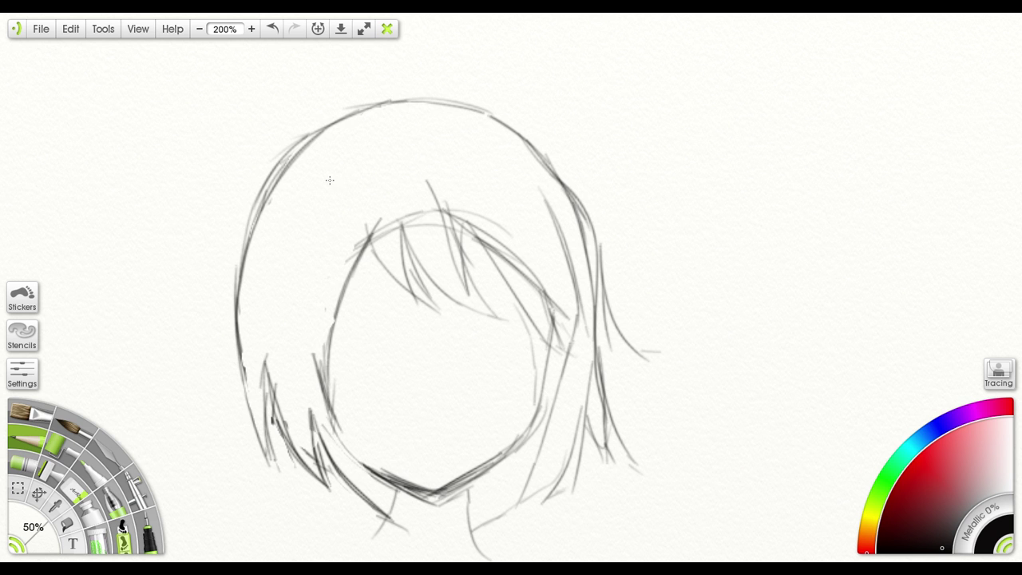
drag(321, 216, 300, 334)
mouse_move(407, 325)
mouse_down()
mouse_move(372, 310)
mouse_move(381, 327)
mouse_up()
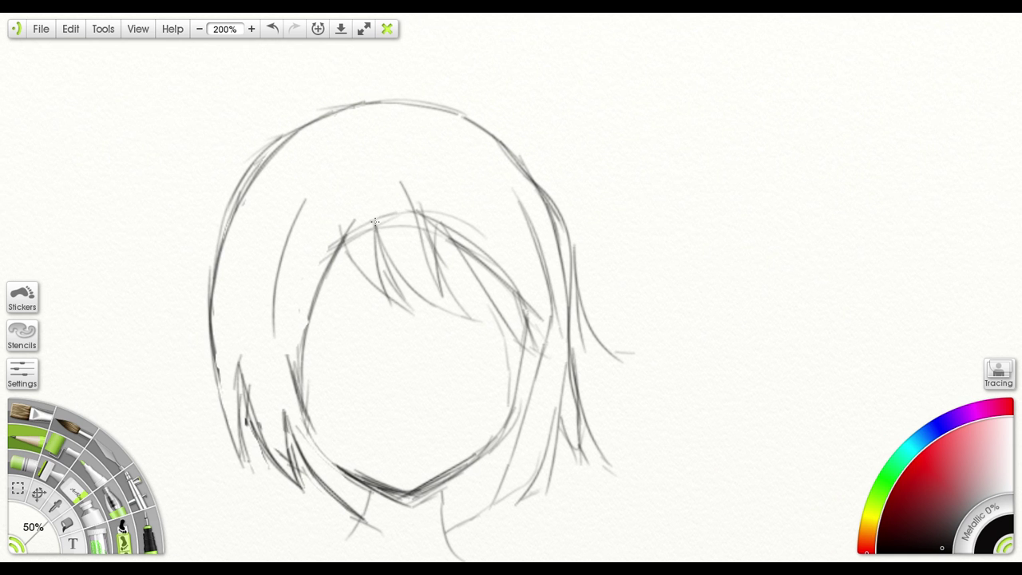
drag(346, 233, 372, 303)
drag(375, 231, 372, 303)
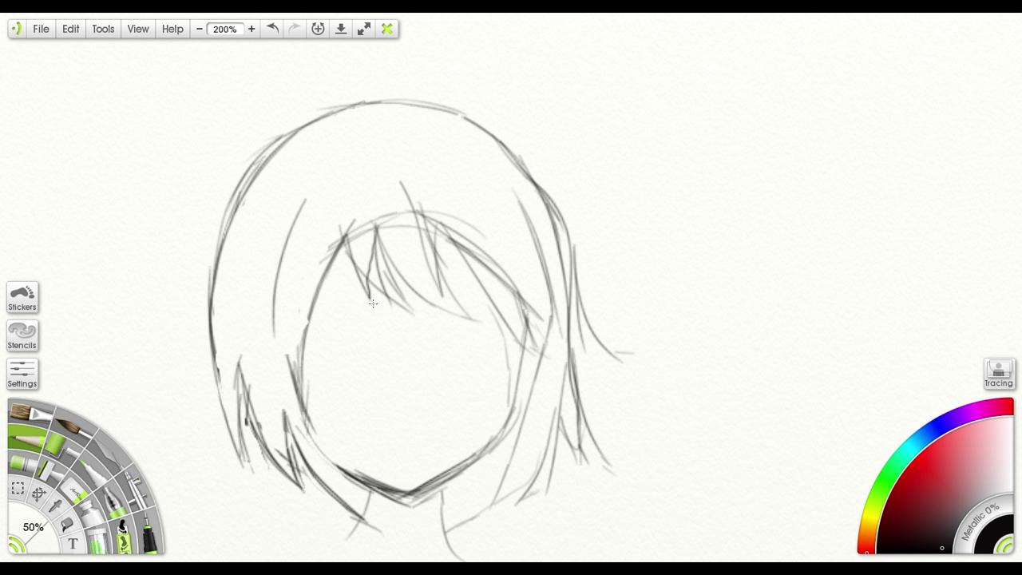
Erase the rough bang strokes and hairline arc, and pencil a pointed central bang and a strand sweeping down to the right
click(72, 498)
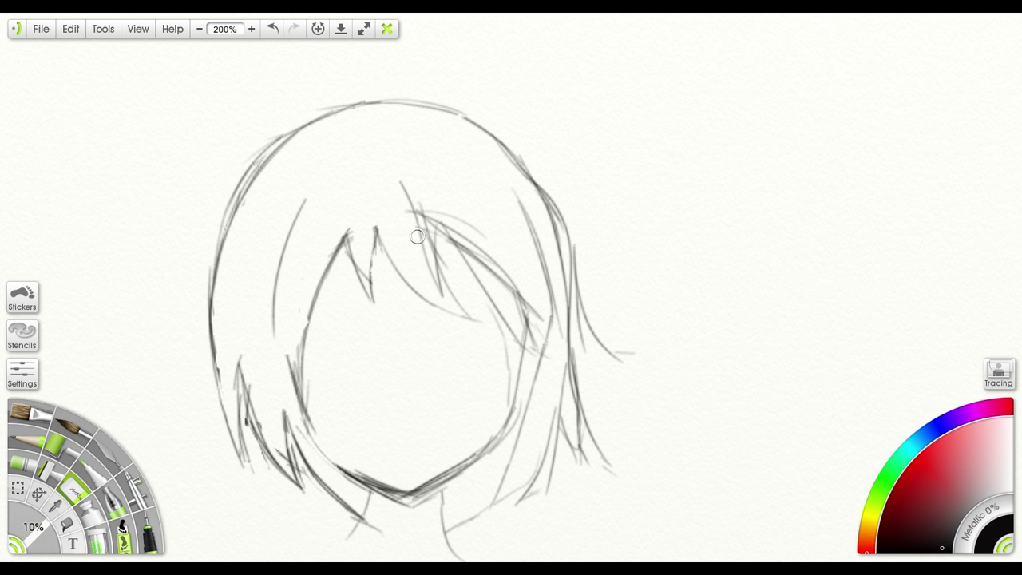
mouse_move(433, 276)
mouse_down()
mouse_move(404, 186)
mouse_move(479, 233)
mouse_up()
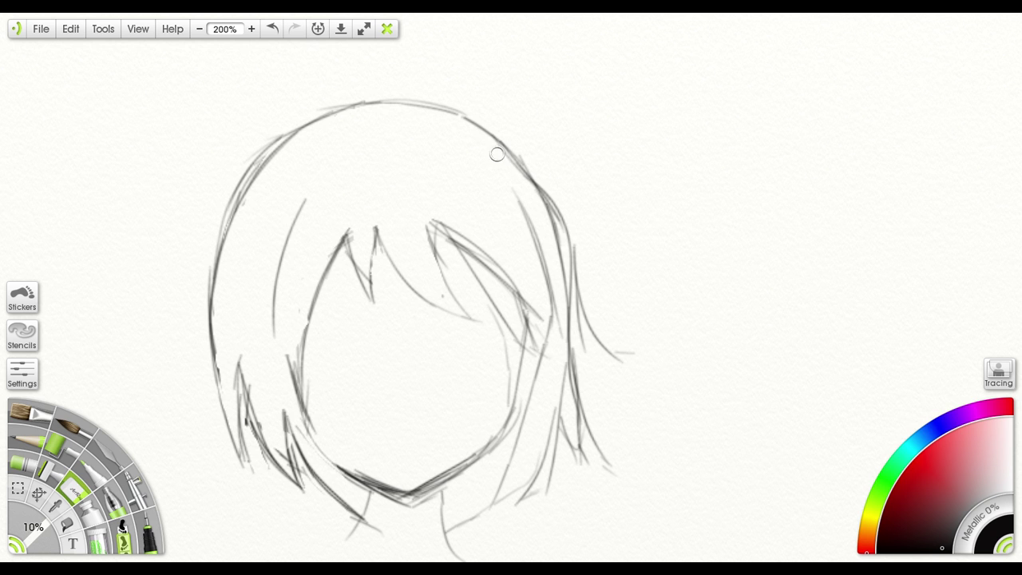
click(36, 437)
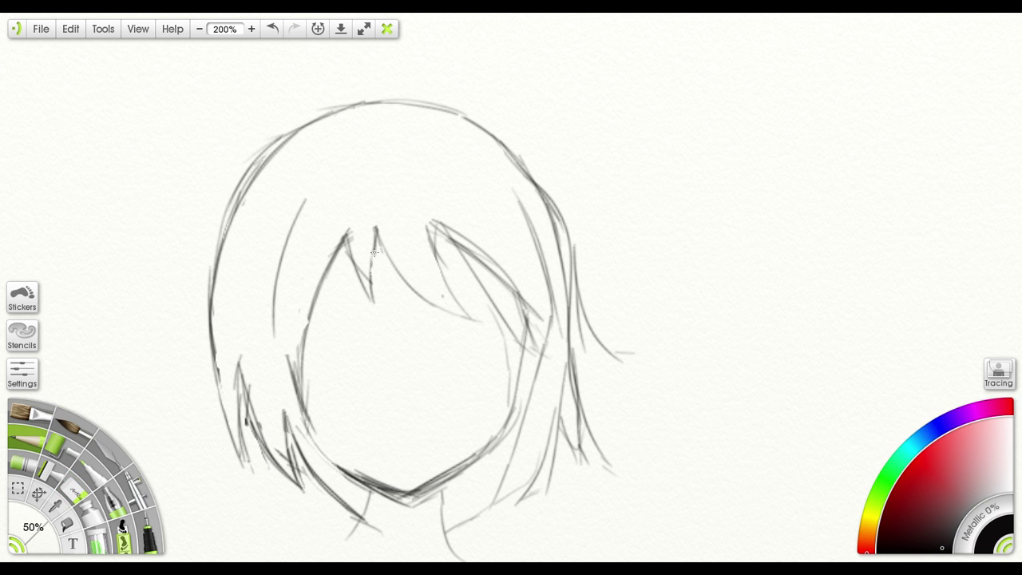
drag(379, 228, 428, 319)
drag(421, 190, 432, 325)
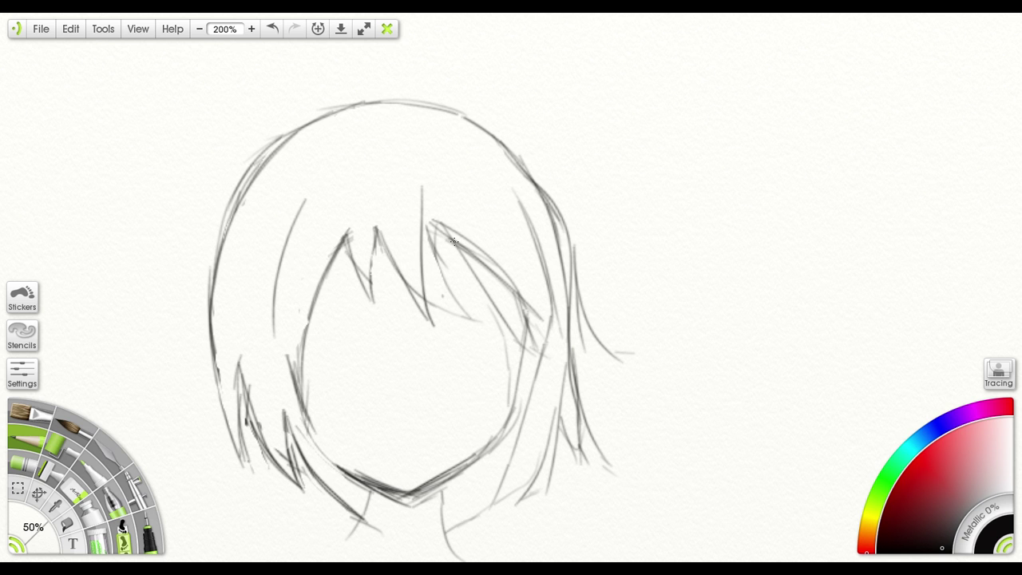
mouse_move(444, 242)
mouse_down()
mouse_move(525, 305)
mouse_move(526, 332)
mouse_up()
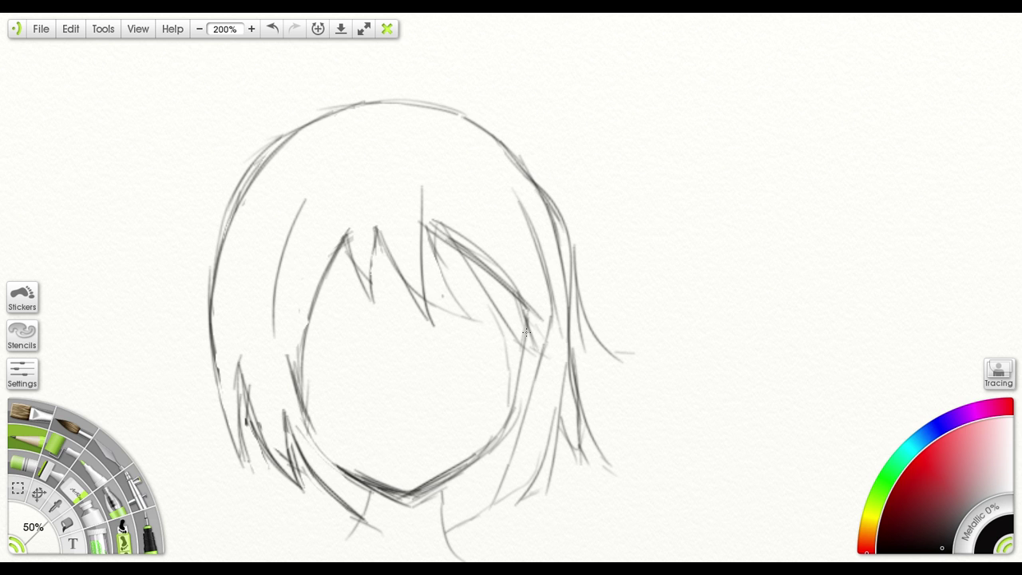
Erase the doubled and overlapping lines of the right-hand bang, leaving a single sloping edge
click(85, 488)
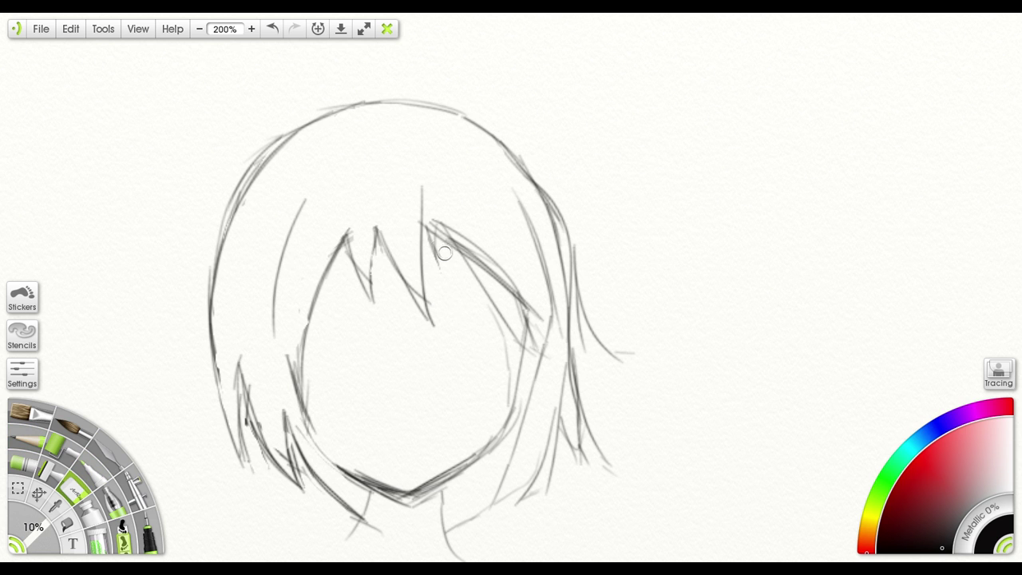
drag(440, 226, 480, 248)
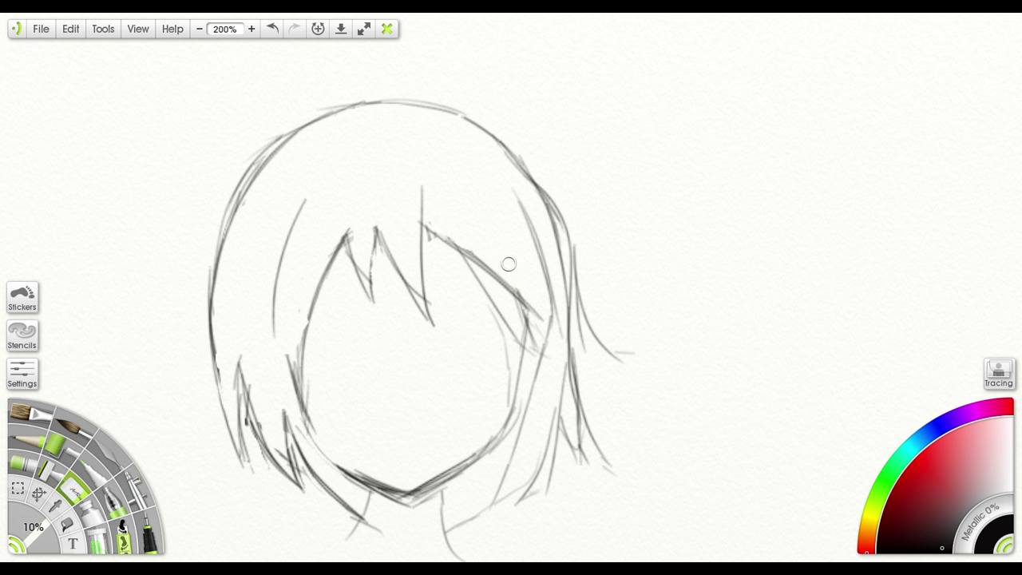
mouse_move(509, 261)
mouse_down()
mouse_move(502, 238)
mouse_move(482, 253)
mouse_up()
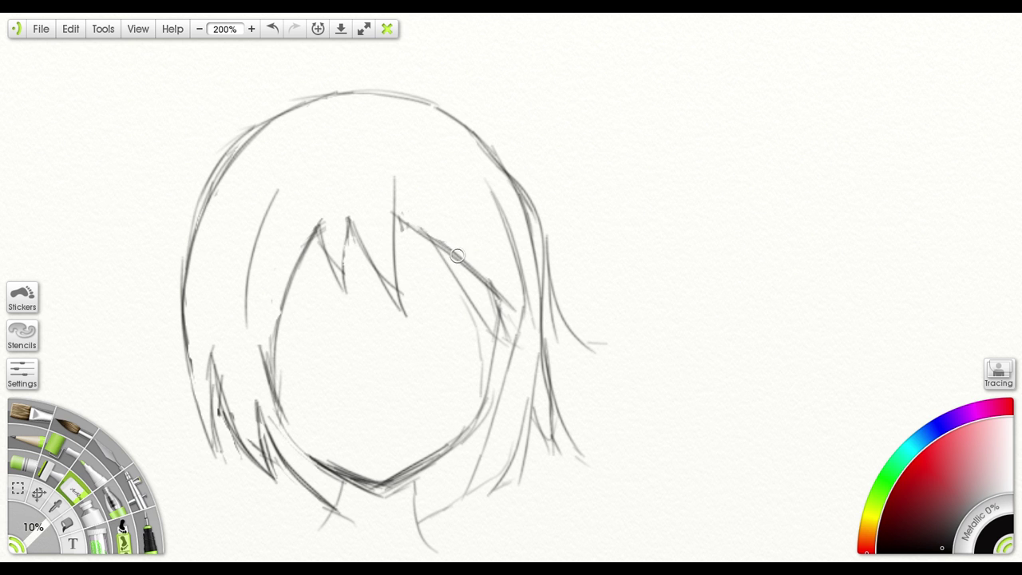
mouse_move(457, 255)
mouse_down()
mouse_move(484, 278)
mouse_move(463, 262)
mouse_up()
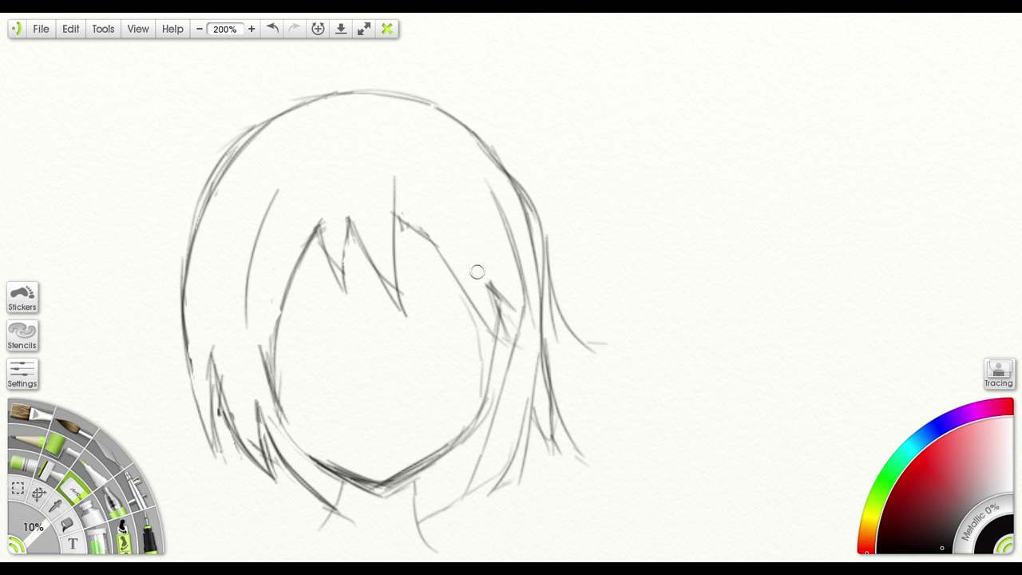
drag(324, 304, 333, 321)
Darken the right bang's lower edge in pencil and add inner strands through the bang and the right side hair
click(38, 443)
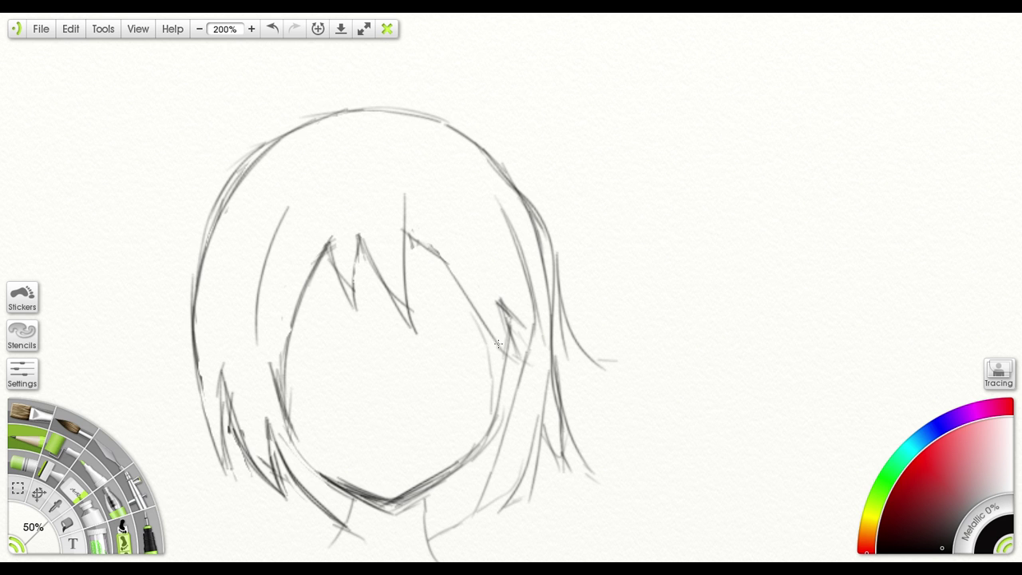
mouse_move(449, 269)
mouse_down()
mouse_move(429, 207)
mouse_move(473, 309)
mouse_up()
mouse_move(483, 238)
mouse_down()
mouse_move(439, 236)
mouse_move(452, 312)
mouse_move(441, 357)
mouse_up()
mouse_move(449, 278)
mouse_down()
mouse_move(430, 355)
mouse_move(395, 394)
mouse_move(408, 361)
mouse_move(400, 294)
mouse_move(367, 225)
mouse_up()
scroll(269, 353, down, 2)
scroll(269, 353, left, 2)
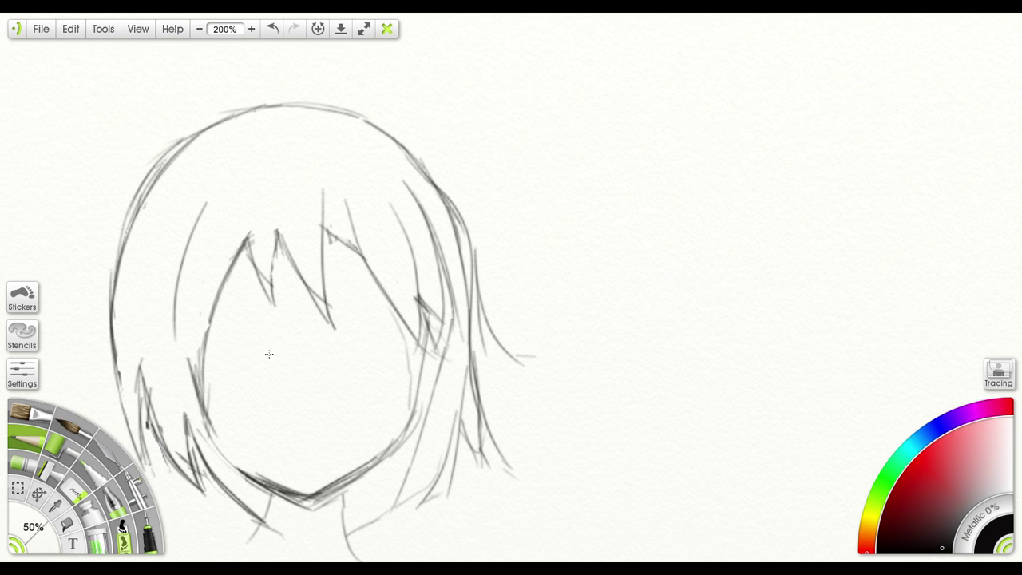
Erase the overlapping strokes where the right side strands meet beside the face
click(73, 489)
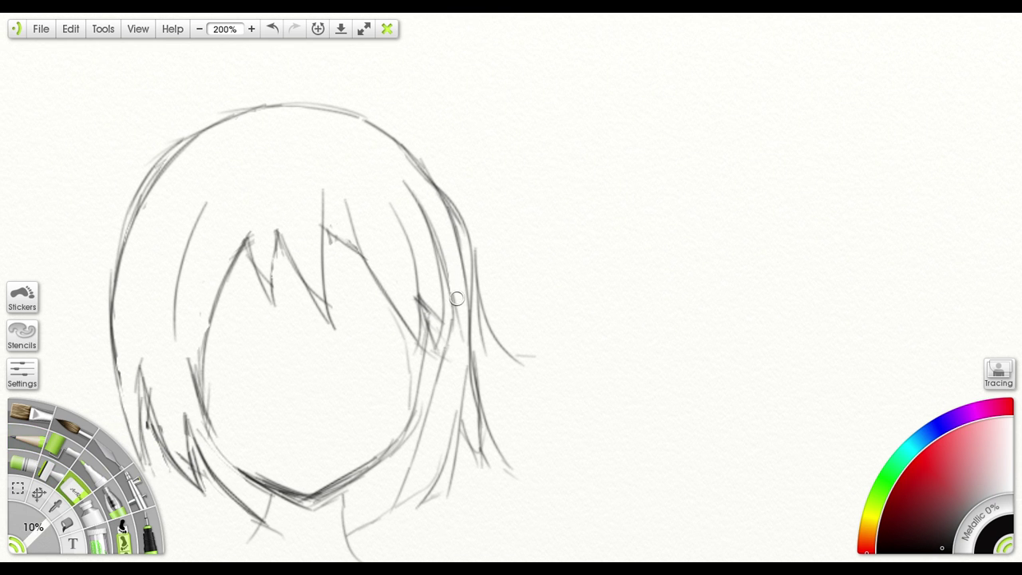
mouse_move(457, 299)
mouse_down()
mouse_move(454, 334)
mouse_move(432, 302)
mouse_move(436, 314)
mouse_up()
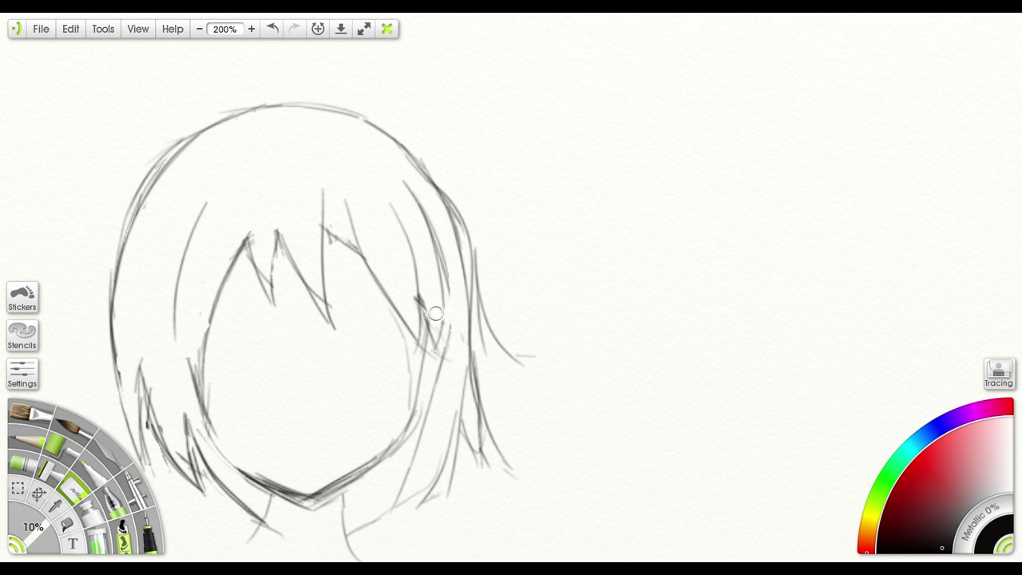
scroll(454, 354, down, 2)
scroll(454, 353, left, 1)
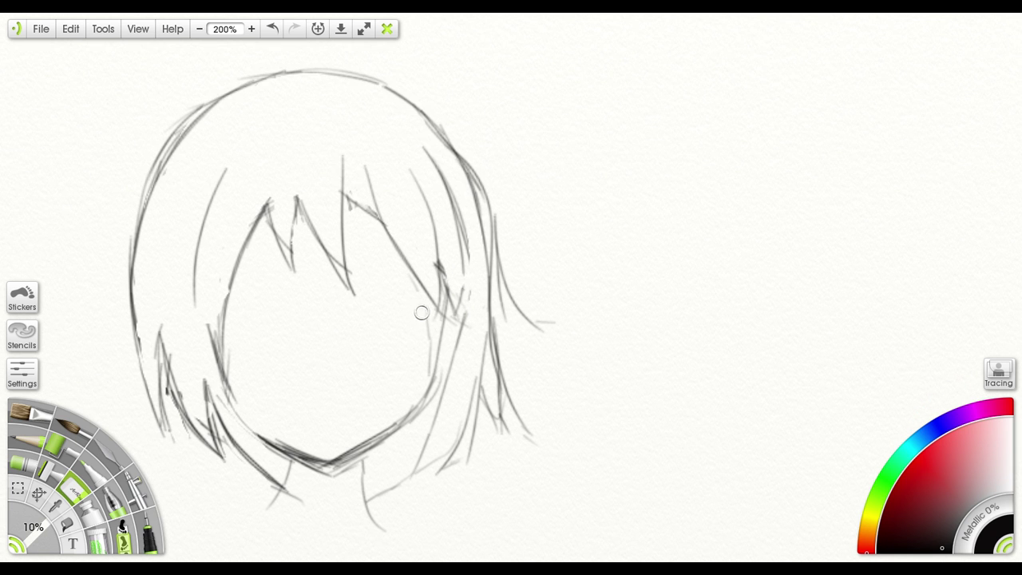
Erase the doubled lines along the right cheek, jaw and chin to thin the face outline
scroll(428, 354, down, 4)
scroll(405, 417, left, 2)
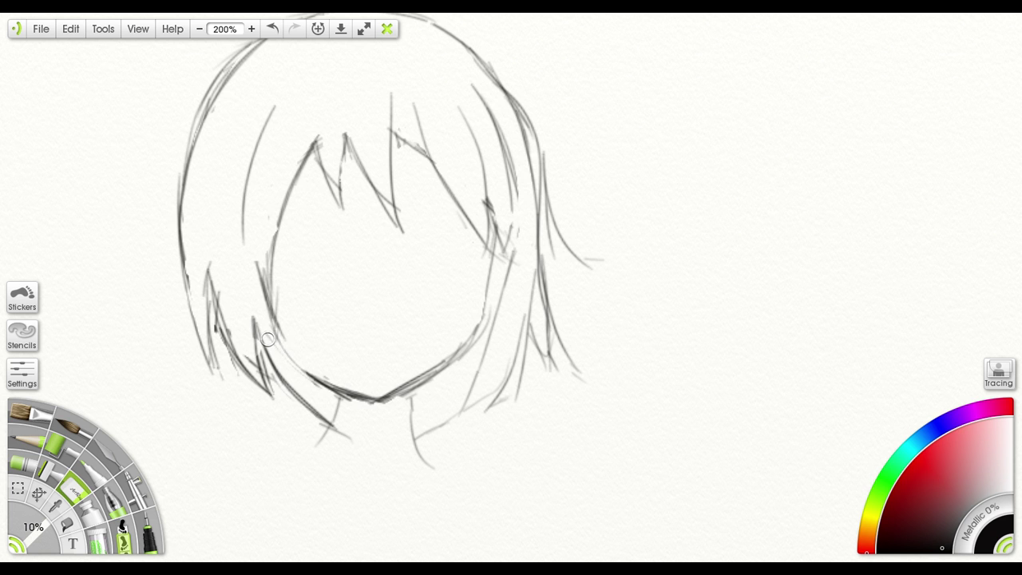
drag(385, 264, 371, 285)
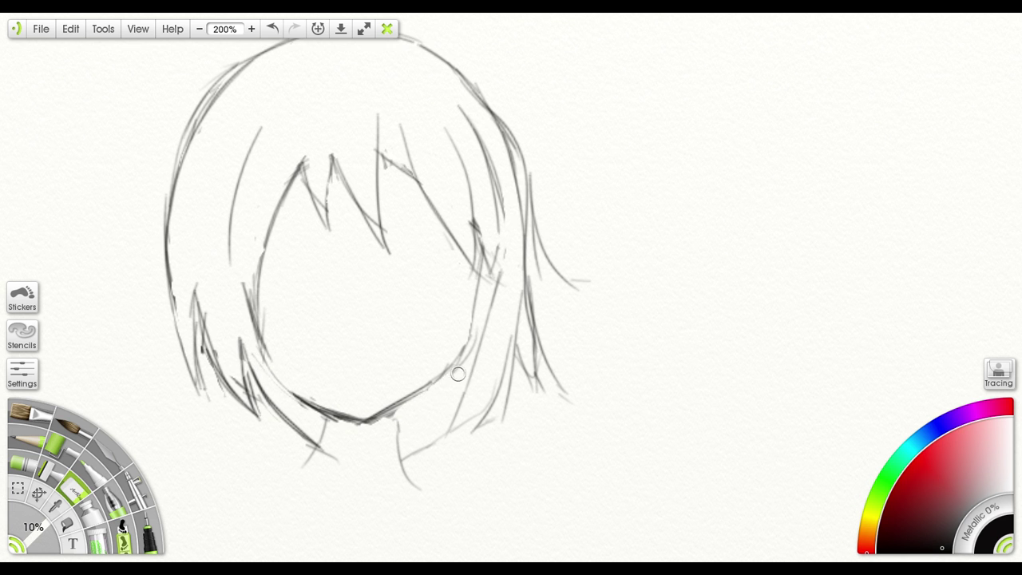
mouse_move(457, 373)
mouse_down()
mouse_move(467, 353)
mouse_move(395, 411)
mouse_move(342, 429)
mouse_up()
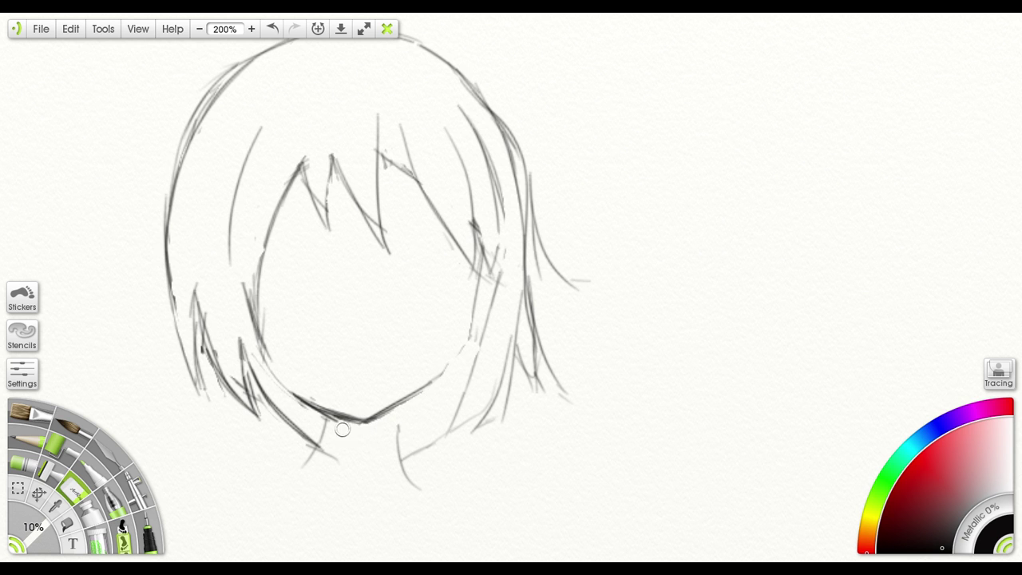
Redraw the jawline in pencil from the right cheek through the pointed chin to the left side
scroll(342, 429, down, 2)
scroll(343, 429, left, 2)
click(35, 445)
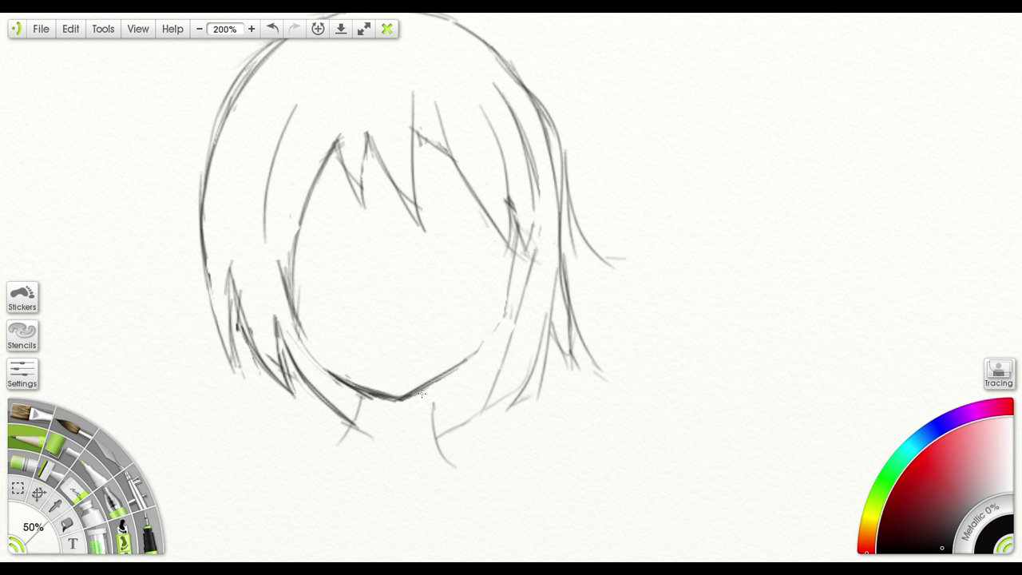
mouse_move(336, 371)
mouse_down()
mouse_move(394, 399)
mouse_move(474, 357)
mouse_up()
mouse_move(504, 323)
mouse_down()
mouse_move(483, 350)
mouse_move(487, 317)
mouse_move(457, 375)
mouse_move(478, 343)
mouse_move(422, 398)
mouse_up()
drag(277, 357, 323, 367)
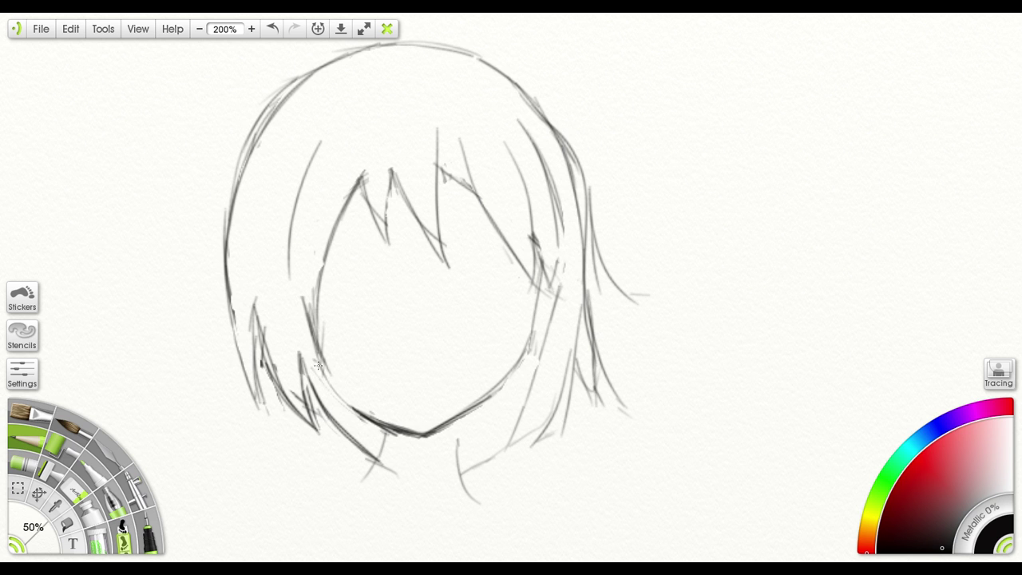
Draw a short slanted mark on the left cheek and a lightly curved eyebrow on each side beneath the bangs
drag(373, 343, 383, 361)
scroll(400, 359, up, 3)
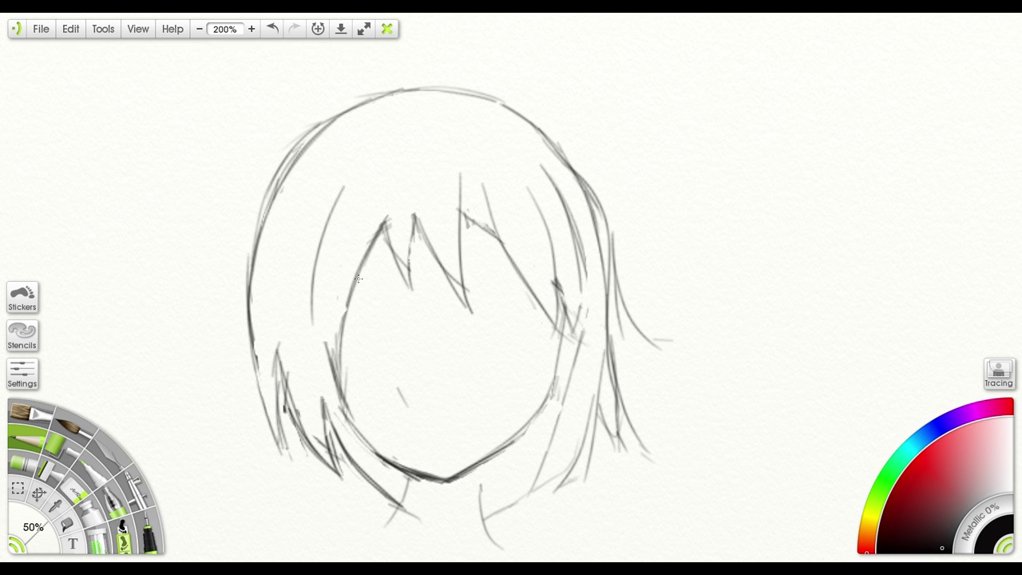
mouse_move(404, 277)
mouse_down()
mouse_move(356, 281)
mouse_move(381, 279)
mouse_up()
mouse_move(513, 281)
mouse_down()
mouse_move(473, 283)
mouse_move(534, 287)
mouse_move(532, 301)
mouse_move(506, 285)
mouse_up()
drag(512, 331, 532, 301)
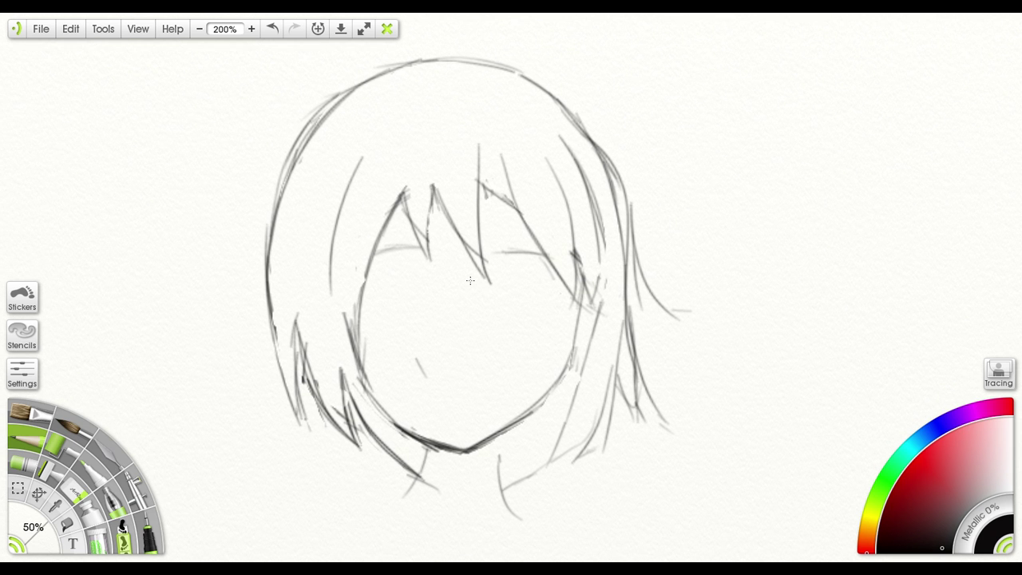
Sketch both eyes below the eyebrows with curved upper lids, oval irises and light lower lids
mouse_move(383, 280)
mouse_down()
mouse_move(385, 316)
mouse_move(421, 316)
mouse_move(425, 288)
mouse_move(394, 310)
mouse_move(416, 318)
mouse_move(393, 325)
mouse_move(383, 304)
mouse_move(387, 274)
mouse_move(420, 274)
mouse_move(369, 300)
mouse_up()
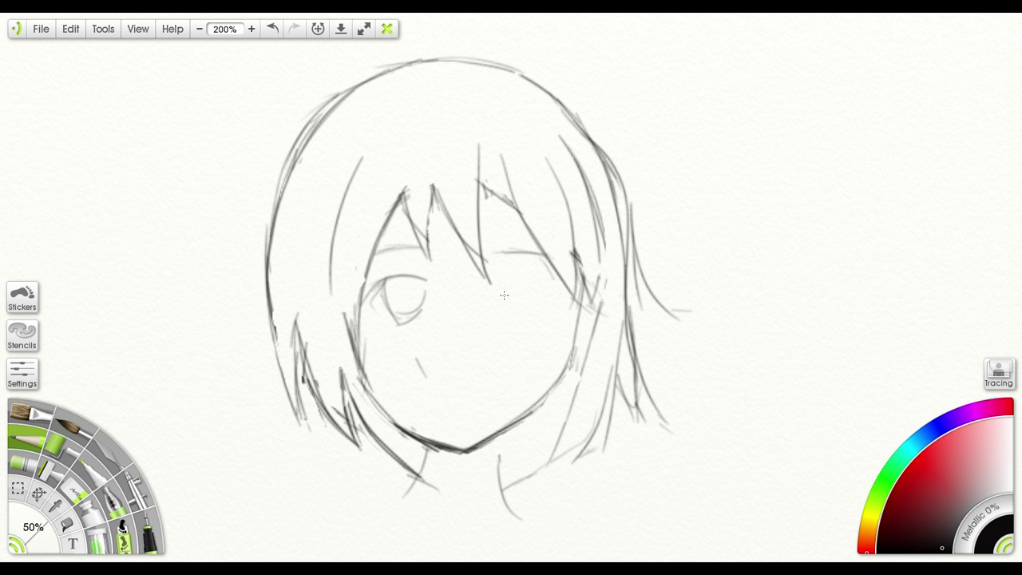
mouse_move(492, 279)
mouse_down()
mouse_move(541, 281)
mouse_move(553, 293)
mouse_move(549, 313)
mouse_up()
mouse_move(507, 282)
mouse_down()
mouse_move(524, 322)
mouse_move(537, 321)
mouse_move(548, 295)
mouse_up()
mouse_move(514, 280)
mouse_down()
mouse_move(491, 311)
mouse_move(521, 324)
mouse_up()
Add a tiny nose mark and a short, slightly curved mouth above the chin
drag(485, 365, 496, 326)
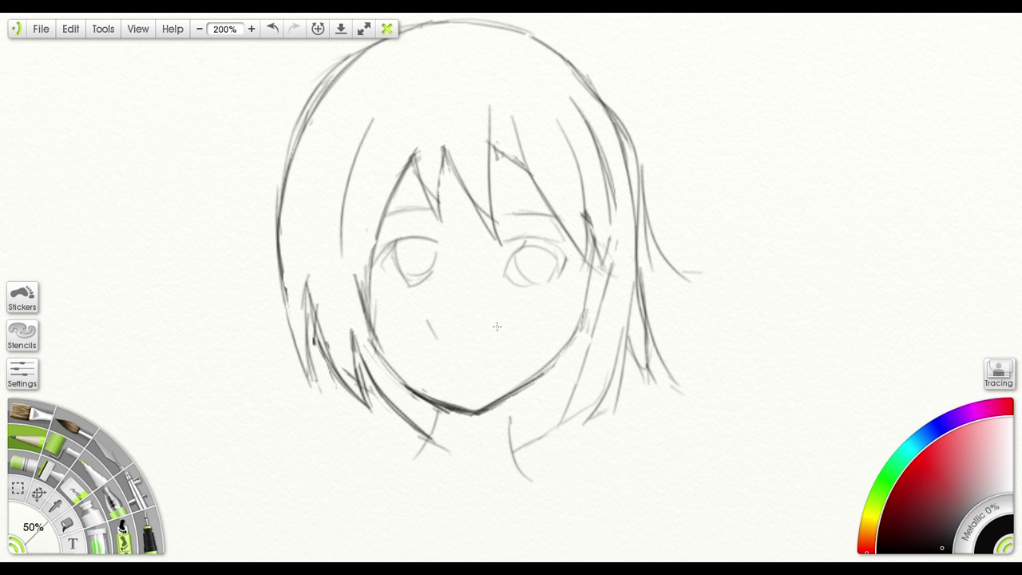
mouse_move(504, 363)
mouse_down()
mouse_move(517, 339)
mouse_move(500, 346)
mouse_up()
Darken the iris outlines, upper lids and outer lashes of both eyes
mouse_move(532, 250)
mouse_down()
mouse_move(520, 266)
mouse_move(528, 279)
mouse_move(553, 263)
mouse_move(532, 272)
mouse_up()
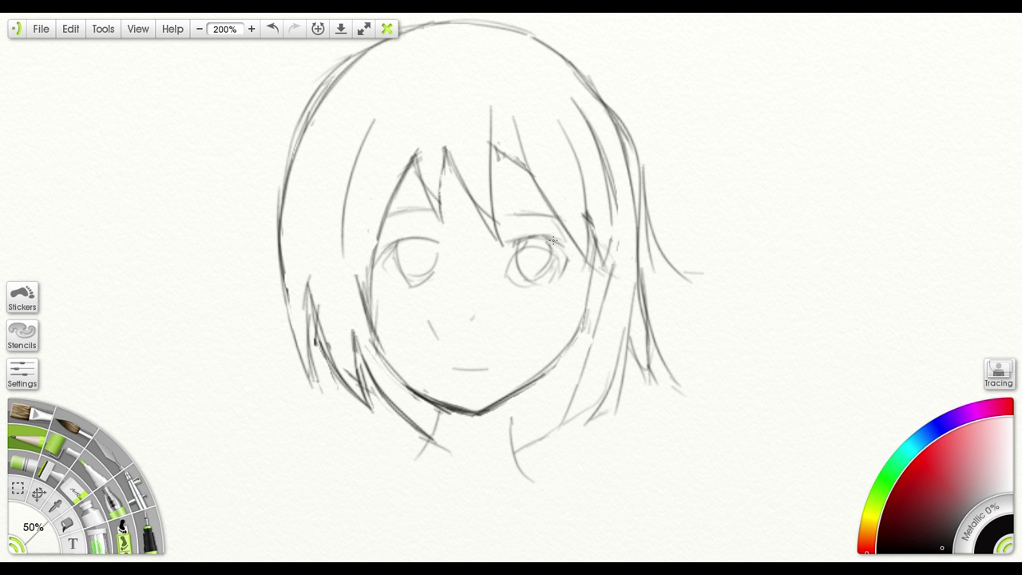
mouse_move(533, 234)
mouse_down()
mouse_move(569, 256)
mouse_move(552, 272)
mouse_move(512, 240)
mouse_move(553, 239)
mouse_move(567, 264)
mouse_move(552, 272)
mouse_up()
mouse_move(419, 236)
mouse_down()
mouse_move(392, 257)
mouse_move(405, 279)
mouse_move(427, 282)
mouse_move(437, 276)
mouse_move(427, 245)
mouse_move(436, 245)
mouse_move(437, 265)
mouse_move(417, 285)
mouse_up()
mouse_move(439, 244)
mouse_down()
mouse_move(413, 281)
mouse_move(427, 241)
mouse_move(407, 270)
mouse_move(431, 258)
mouse_up()
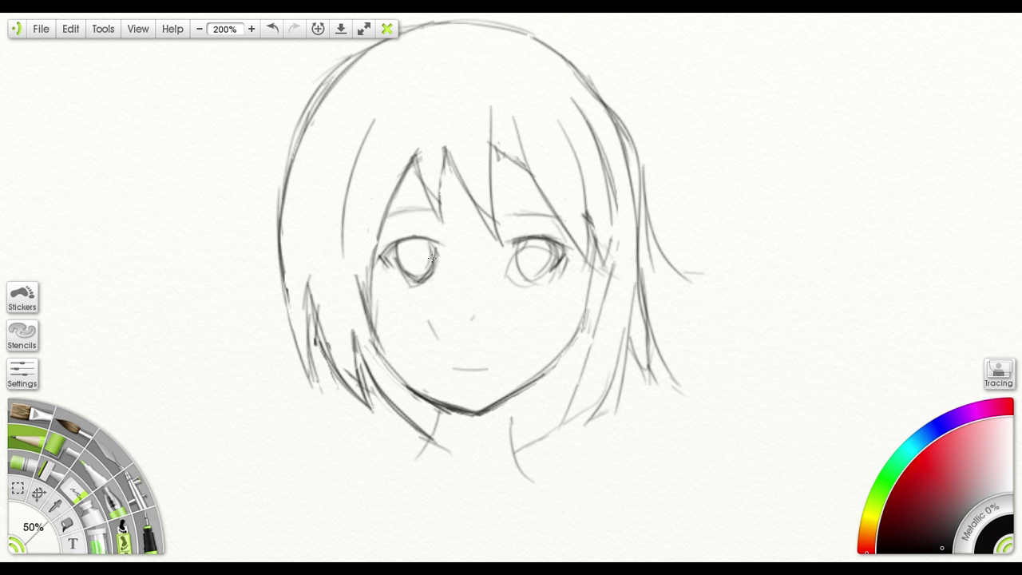
mouse_move(518, 244)
mouse_down()
mouse_move(521, 267)
mouse_move(543, 280)
mouse_move(554, 278)
mouse_move(549, 240)
mouse_move(556, 259)
mouse_move(540, 284)
mouse_up()
drag(557, 250, 533, 283)
drag(523, 244, 515, 281)
Thicken both eyebrows with additional pencil strokes
mouse_move(456, 219)
mouse_down()
mouse_move(477, 239)
mouse_move(409, 234)
mouse_up()
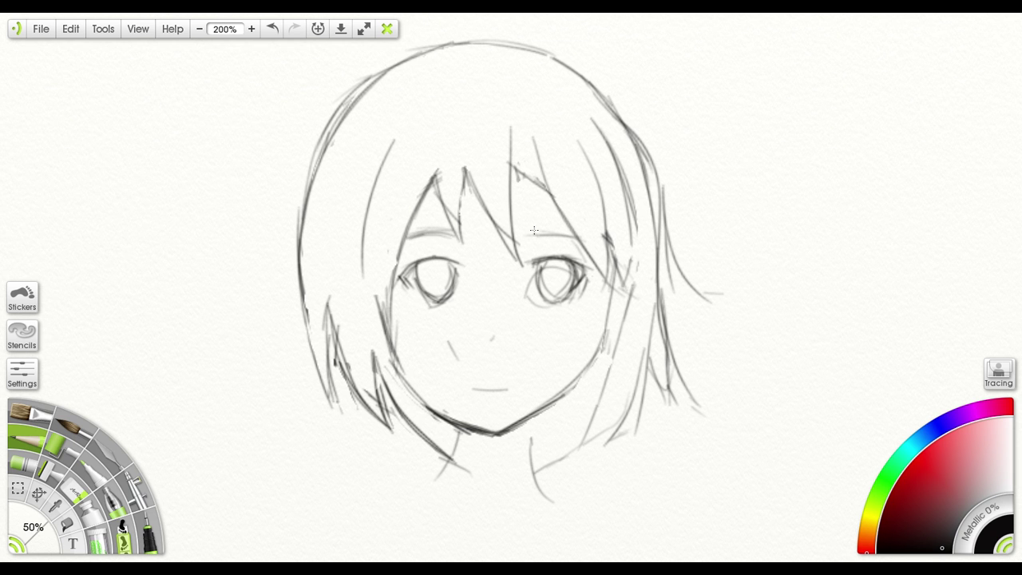
drag(579, 231, 527, 234)
drag(511, 294, 528, 273)
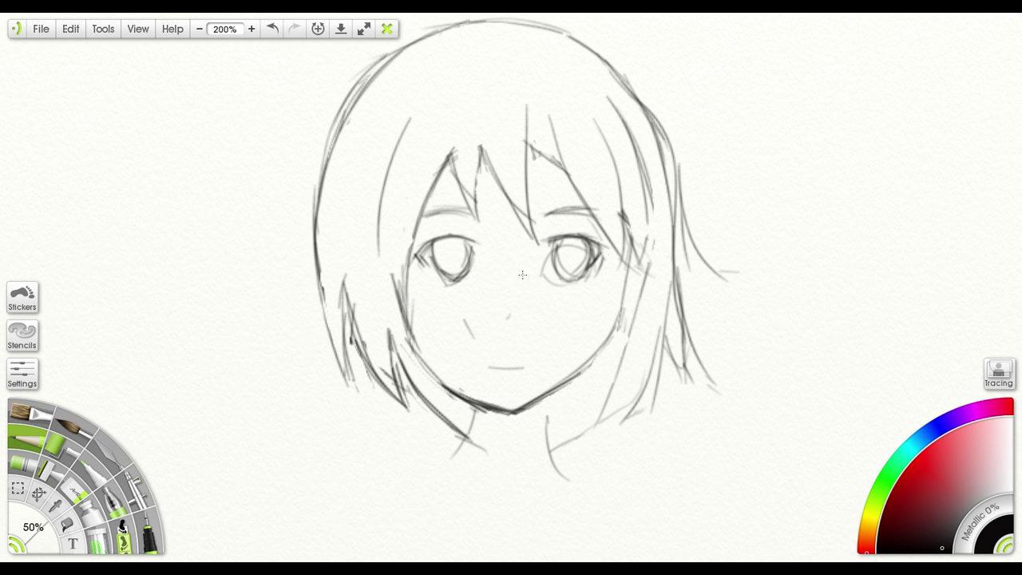
Erase the stray cheek mark and rough jaw strokes on the face's left side, and redraw the left jawline down to the chin
click(82, 492)
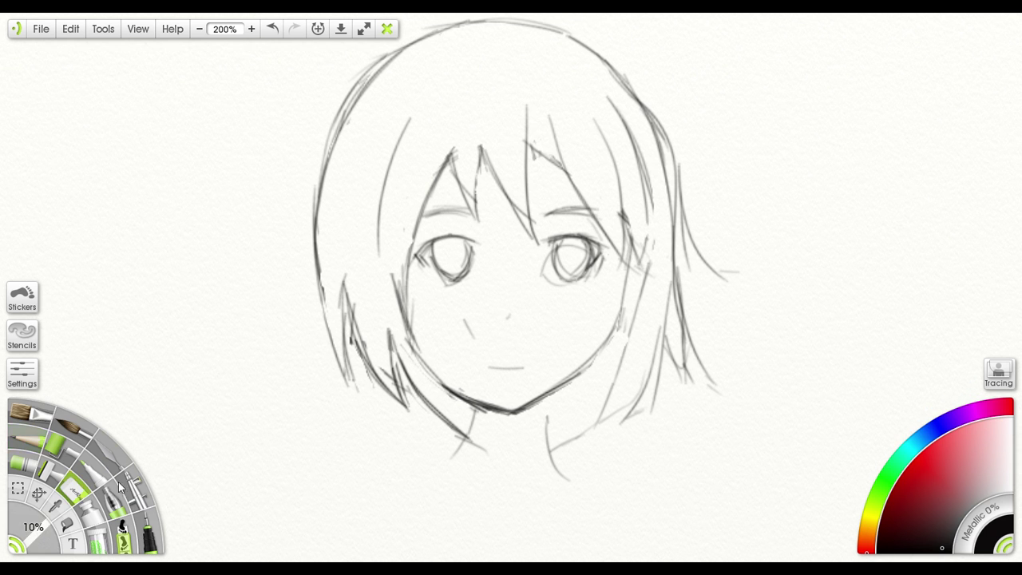
drag(455, 320, 467, 330)
click(49, 439)
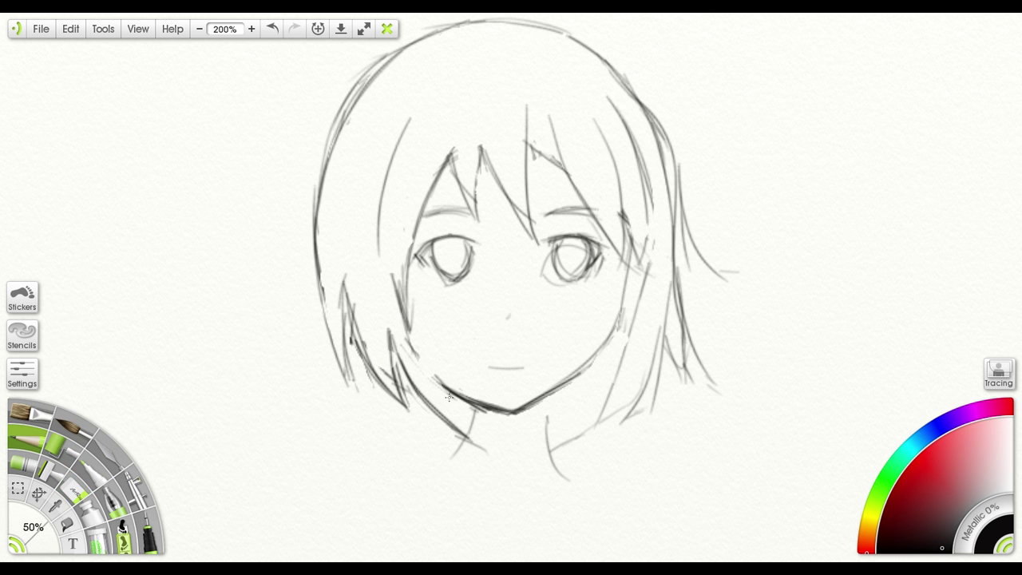
drag(451, 392, 401, 330)
drag(399, 299, 446, 380)
drag(494, 409, 517, 412)
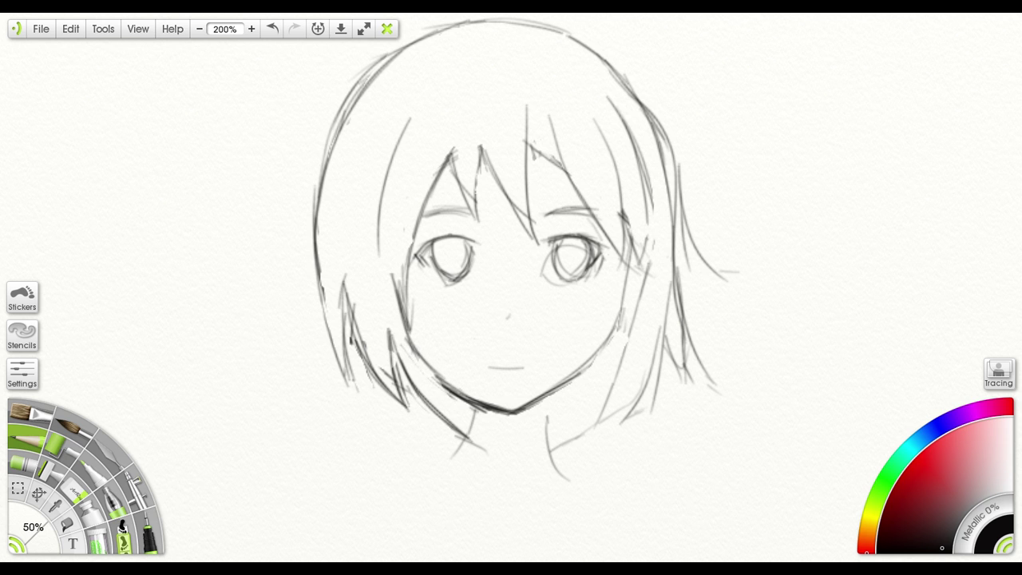
Erase the stray marks around the right eye and neck, and the rough right jawline above the chin
drag(208, 504, 177, 518)
click(79, 491)
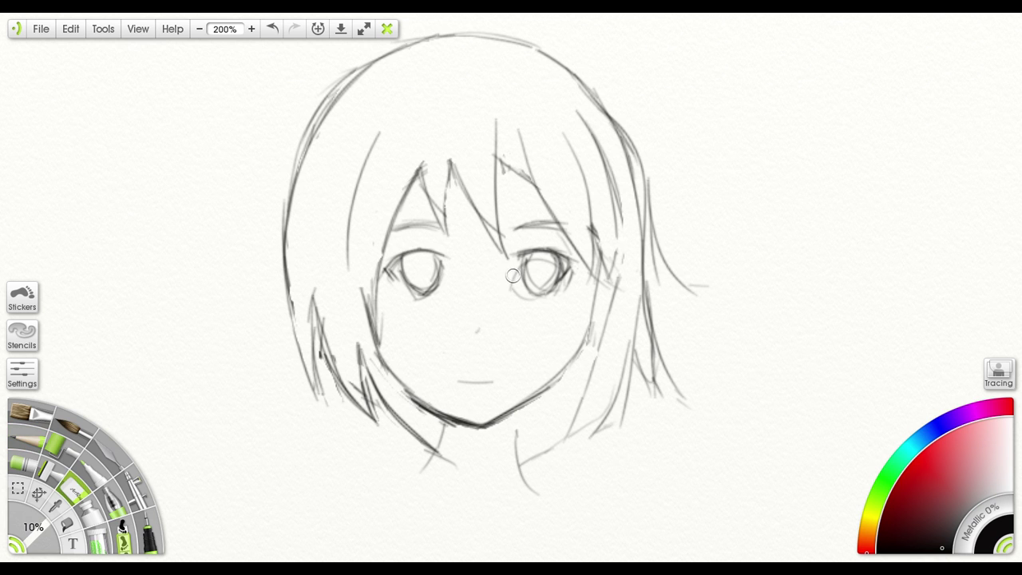
drag(513, 289, 524, 298)
drag(553, 394, 518, 420)
drag(417, 426, 452, 430)
drag(501, 361, 482, 369)
mouse_move(559, 365)
mouse_down()
mouse_move(574, 375)
mouse_move(557, 346)
mouse_move(537, 337)
mouse_move(479, 384)
mouse_up()
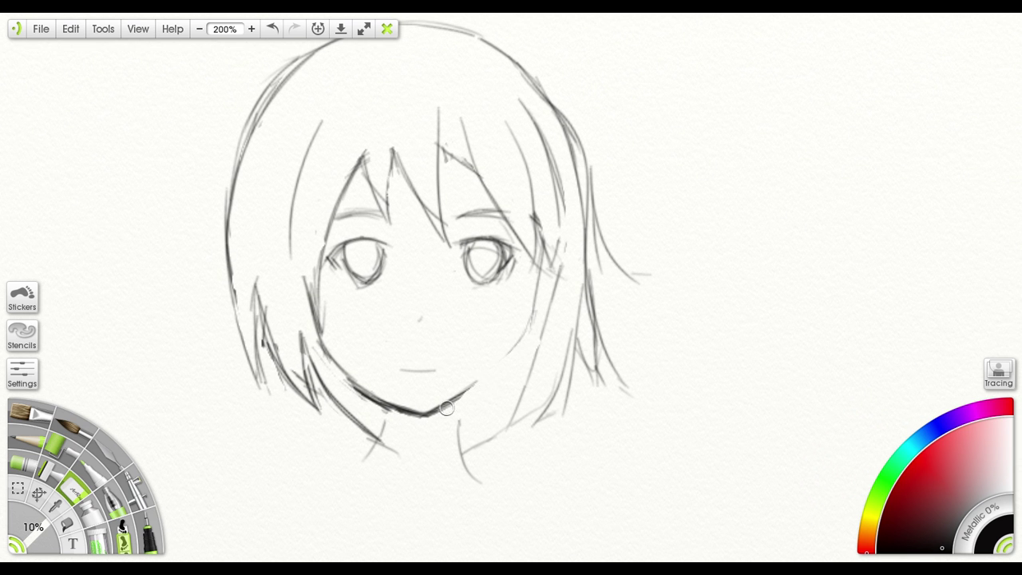
Redraw the right jawline as a narrower curve from beside the right eye down to the chin
click(37, 450)
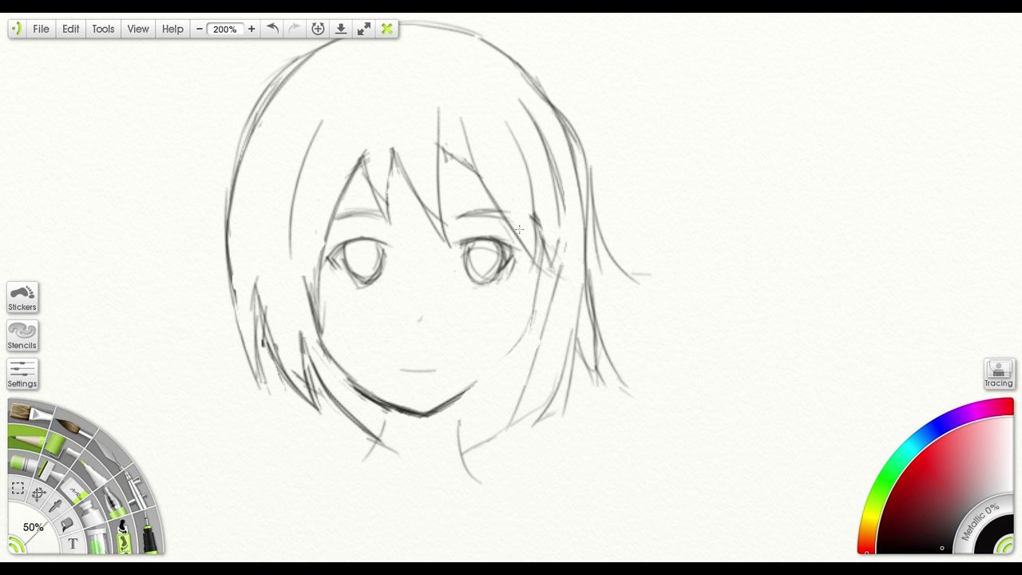
mouse_move(519, 239)
mouse_down()
mouse_move(516, 329)
mouse_move(477, 390)
mouse_move(480, 381)
mouse_move(438, 412)
mouse_move(494, 369)
mouse_up()
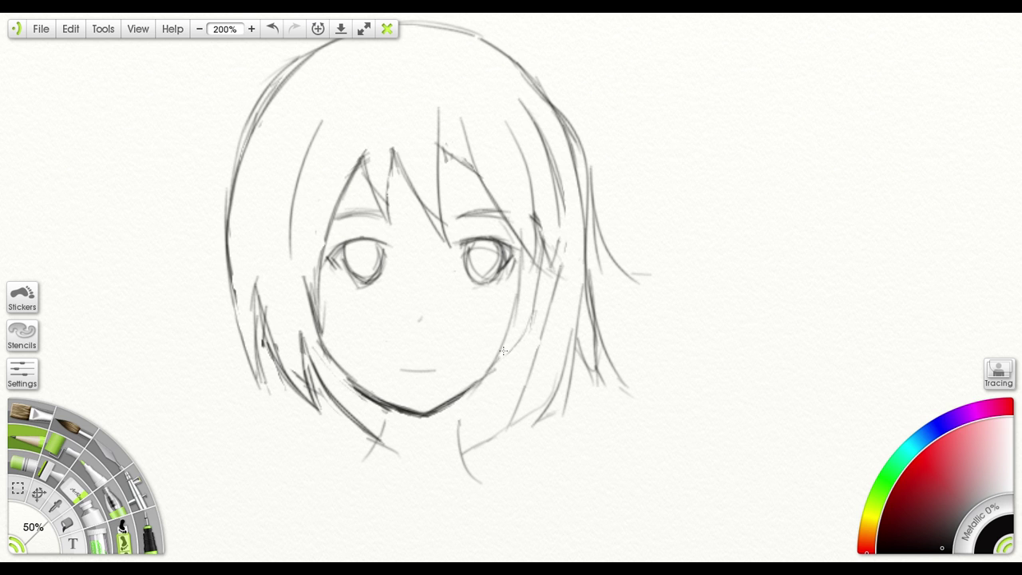
key(ctrl+z)
drag(519, 281, 514, 312)
drag(498, 348, 471, 386)
drag(542, 301, 503, 326)
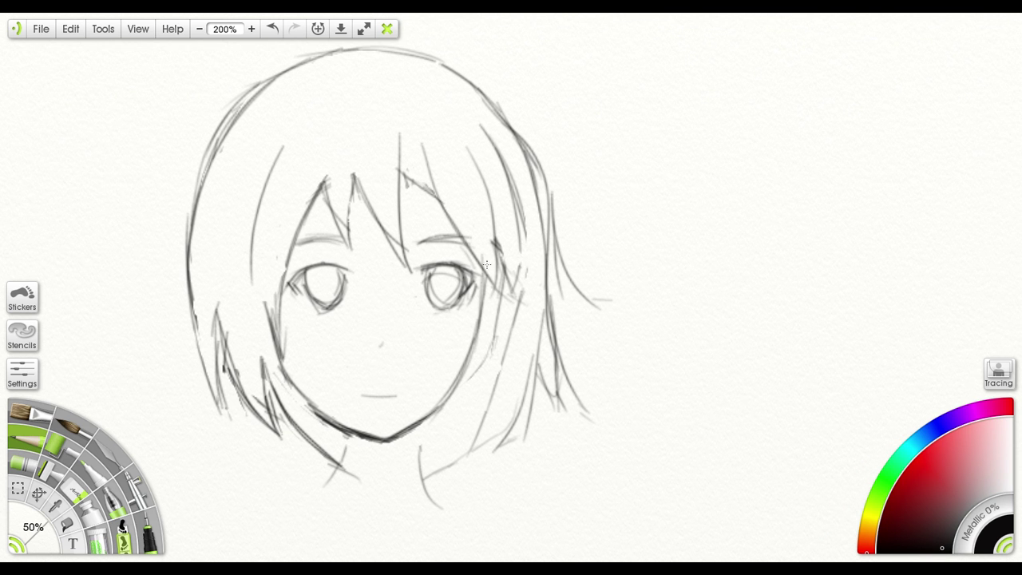
Sketch short hair-strand strokes beside the outer corner of the right eye
mouse_move(477, 266)
mouse_down()
mouse_move(482, 307)
mouse_move(494, 265)
mouse_move(481, 285)
mouse_up()
mouse_move(497, 242)
mouse_down()
mouse_move(483, 310)
mouse_move(496, 281)
mouse_move(490, 300)
mouse_up()
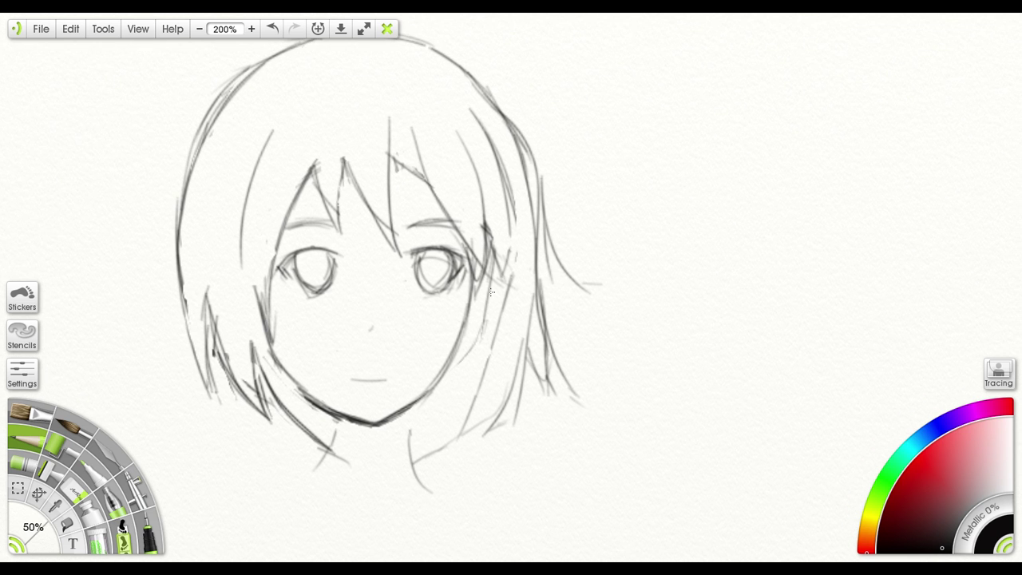
drag(369, 335, 436, 322)
Erase the stray strokes by the neck and the long flared hair tips on the head's lower right side
click(70, 495)
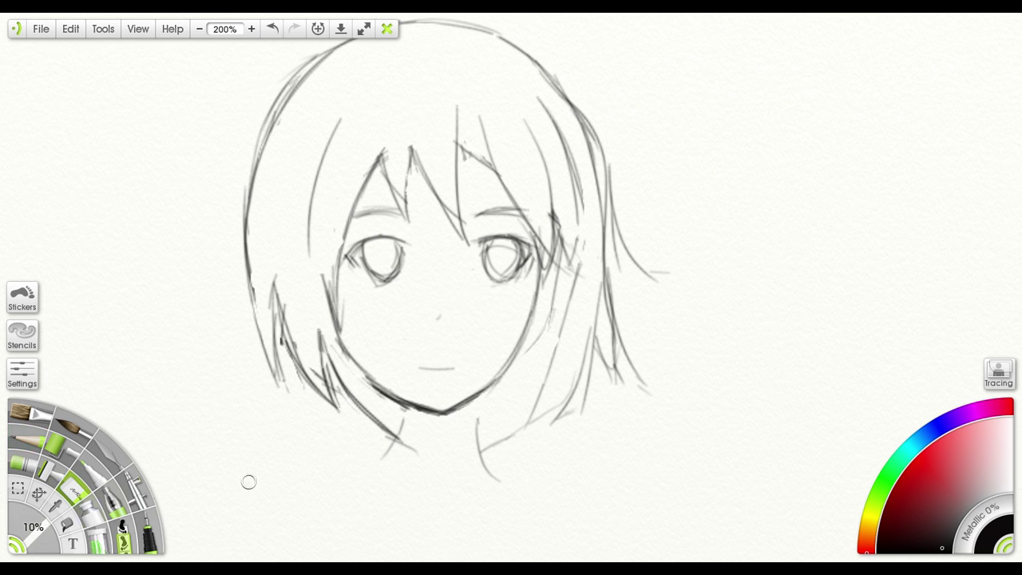
mouse_move(417, 447)
mouse_down()
mouse_move(407, 449)
mouse_move(441, 443)
mouse_move(391, 469)
mouse_up()
mouse_move(493, 443)
mouse_down()
mouse_move(523, 436)
mouse_move(507, 453)
mouse_up()
mouse_move(523, 330)
mouse_down()
mouse_move(523, 316)
mouse_move(570, 341)
mouse_up()
mouse_move(509, 430)
mouse_down()
mouse_move(554, 456)
mouse_move(518, 407)
mouse_up()
drag(493, 335, 518, 406)
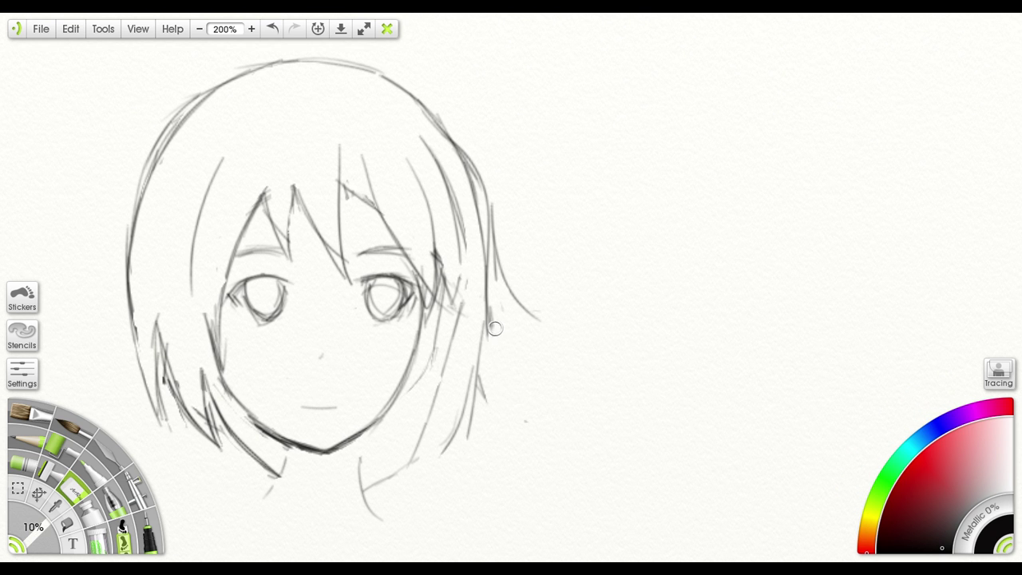
Redraw the lower right hair with a short outward flick, an inward-curving outer edge and inner strands beside the jaw
click(41, 440)
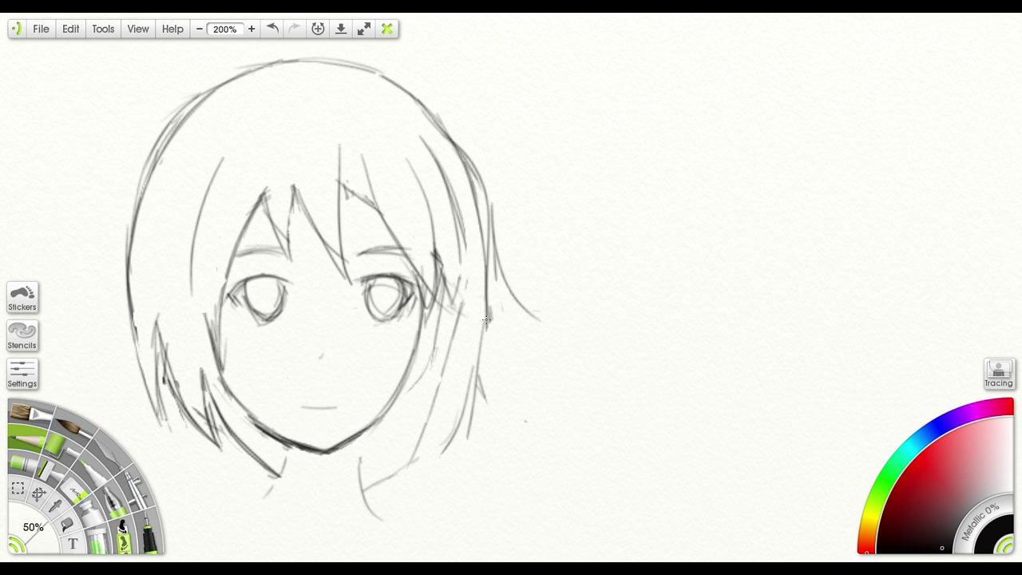
mouse_move(488, 305)
mouse_down()
mouse_move(489, 349)
mouse_move(509, 380)
mouse_up()
drag(480, 349, 510, 383)
mouse_move(487, 328)
mouse_down()
mouse_move(467, 414)
mouse_move(436, 461)
mouse_up()
drag(455, 401, 483, 363)
drag(490, 315, 449, 423)
mouse_move(473, 276)
mouse_down()
mouse_move(442, 343)
mouse_move(422, 445)
mouse_move(455, 406)
mouse_move(485, 396)
mouse_move(452, 415)
mouse_up()
drag(456, 363, 444, 391)
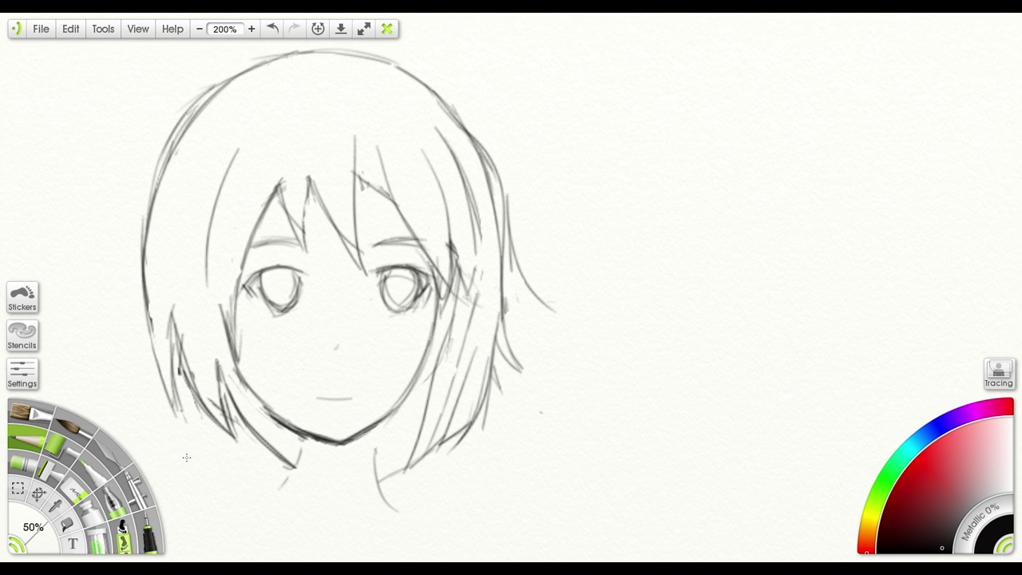
Erase the excess inner strand lines in the hair on the right side of the face
click(80, 483)
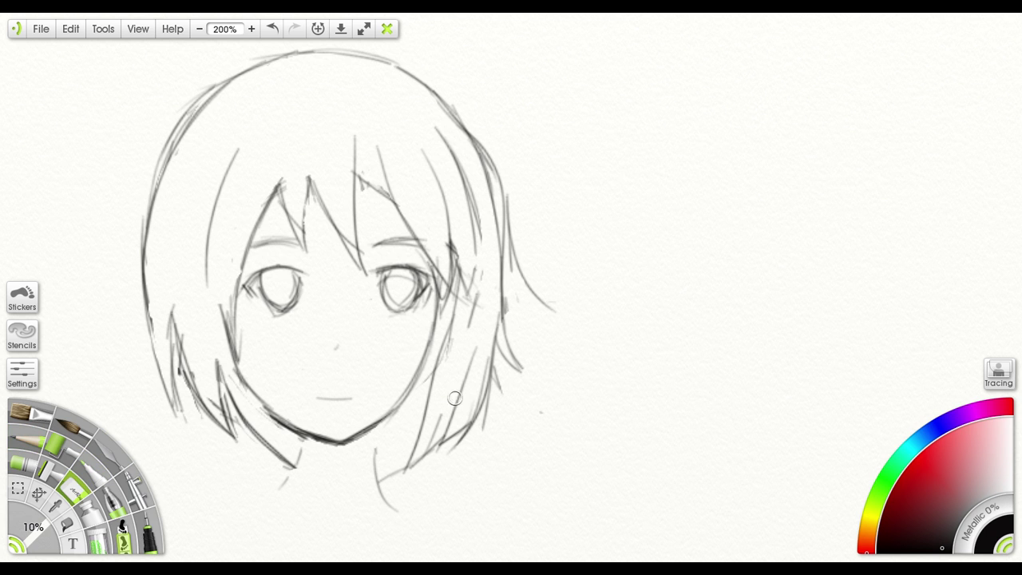
drag(459, 390, 467, 395)
mouse_move(458, 311)
mouse_down()
mouse_move(475, 282)
mouse_move(463, 301)
mouse_move(476, 217)
mouse_up()
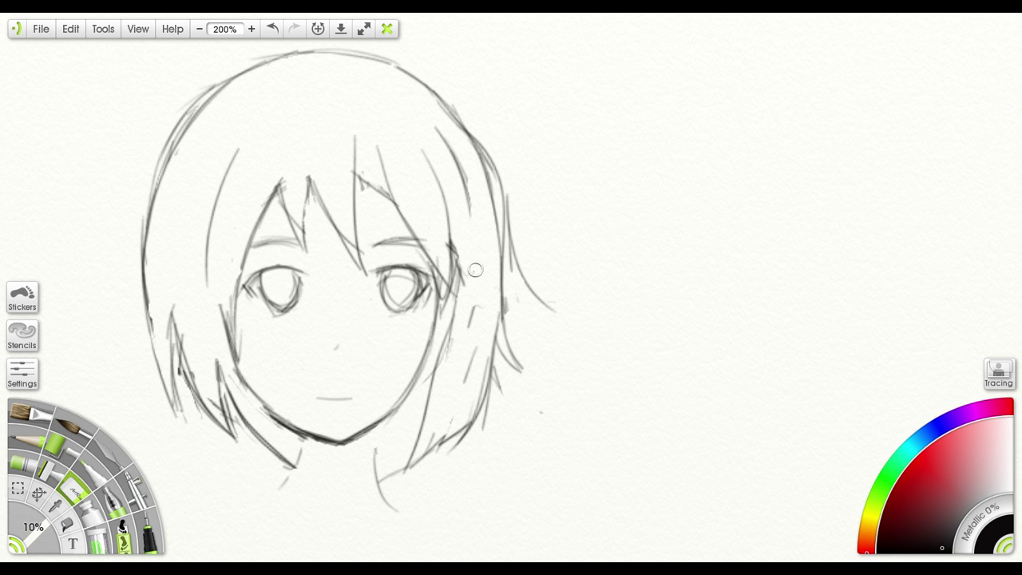
drag(466, 271, 613, 252)
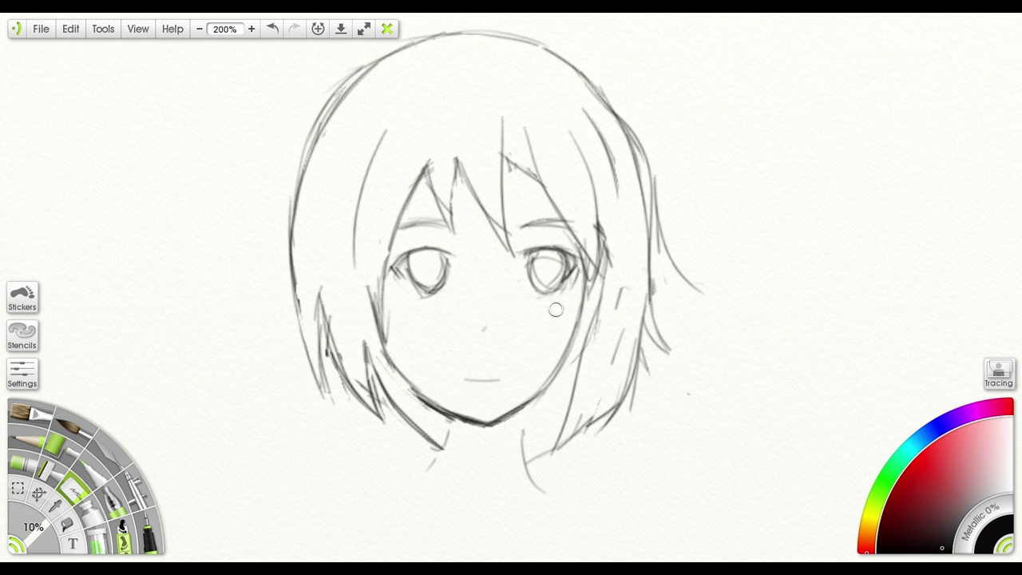
Clean up the edges of both irises with the eraser and draw light lower-lid lines beneath the eyes
mouse_move(574, 282)
mouse_down()
mouse_move(538, 273)
mouse_move(551, 273)
mouse_move(541, 259)
mouse_up()
drag(414, 296, 427, 300)
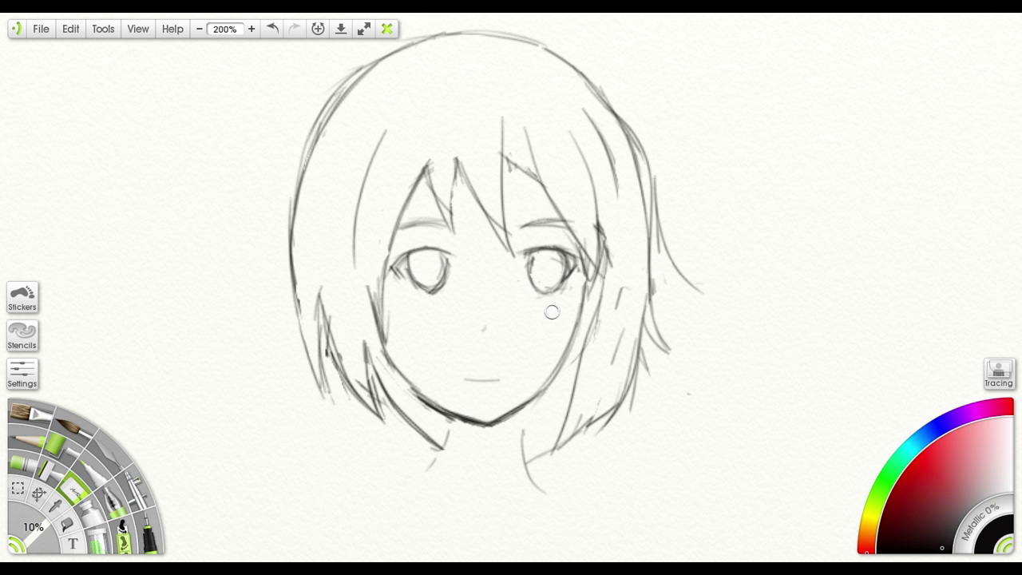
drag(559, 300, 531, 306)
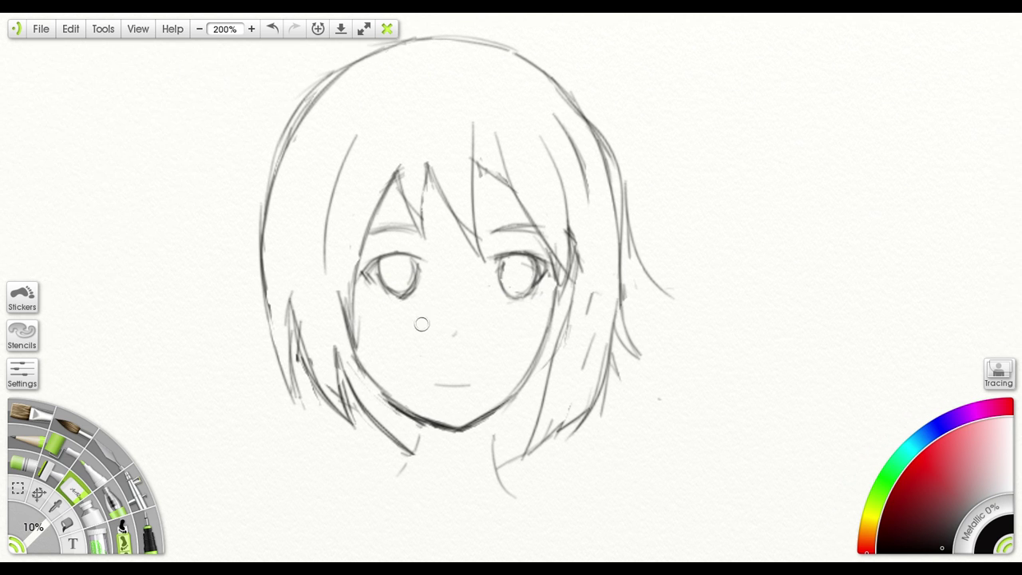
click(68, 427)
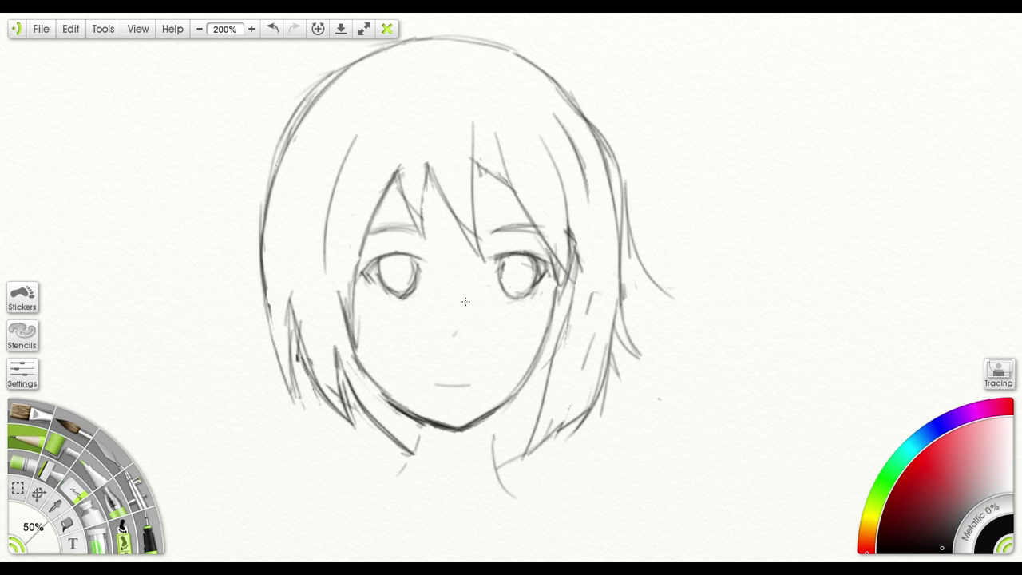
drag(410, 310, 387, 312)
mouse_move(497, 310)
mouse_down()
mouse_move(528, 310)
mouse_move(520, 297)
mouse_up()
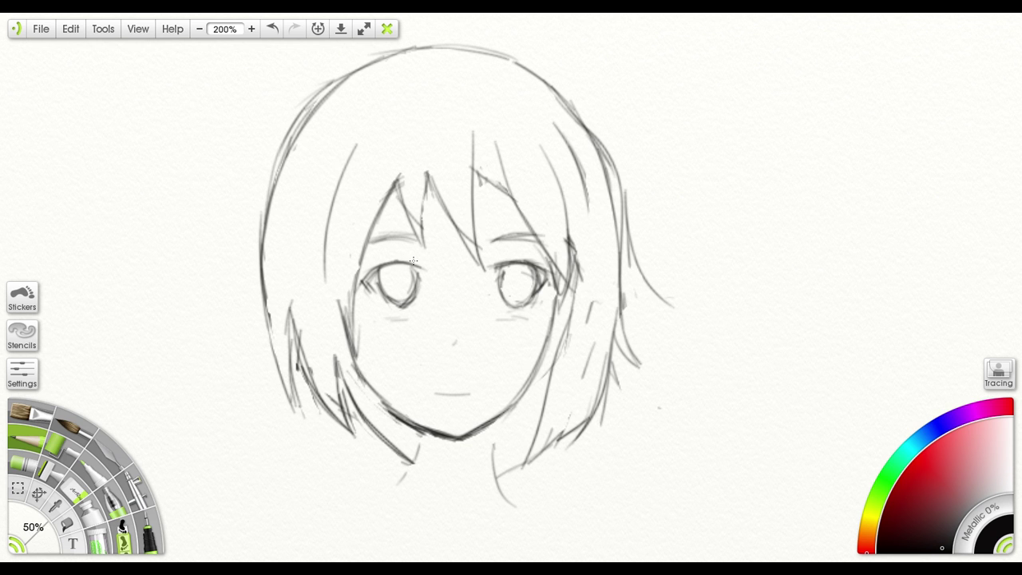
Darken the upper lids of both eyes with short strokes at the inner corners, and mark the nose with a small dot
mouse_move(408, 259)
mouse_down()
mouse_move(424, 270)
mouse_move(391, 260)
mouse_move(363, 287)
mouse_move(370, 294)
mouse_move(375, 274)
mouse_move(421, 269)
mouse_up()
drag(509, 253, 487, 268)
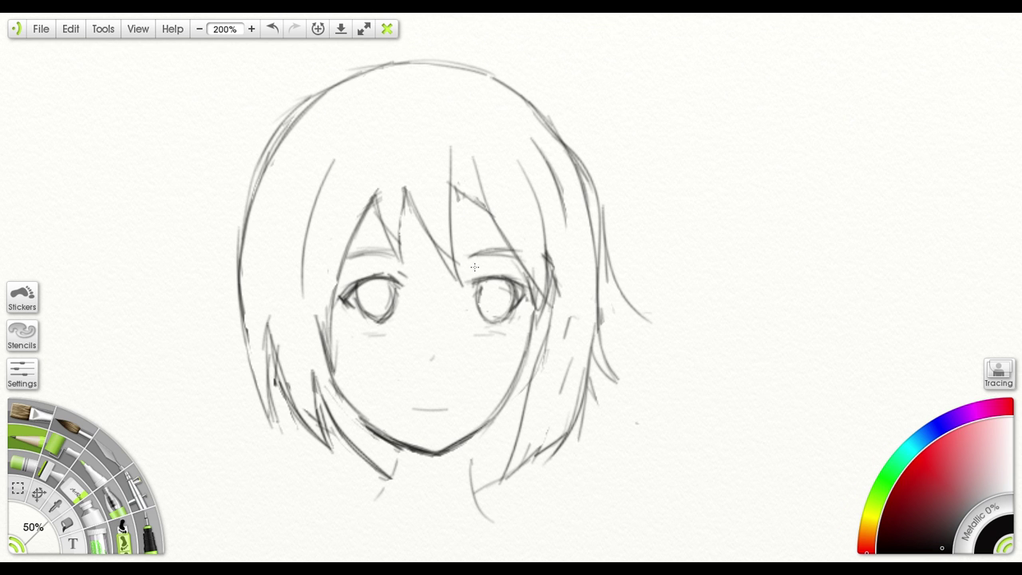
mouse_move(474, 268)
mouse_down()
mouse_move(463, 282)
mouse_move(512, 275)
mouse_move(523, 294)
mouse_move(472, 285)
mouse_move(485, 318)
mouse_move(512, 285)
mouse_move(506, 317)
mouse_up()
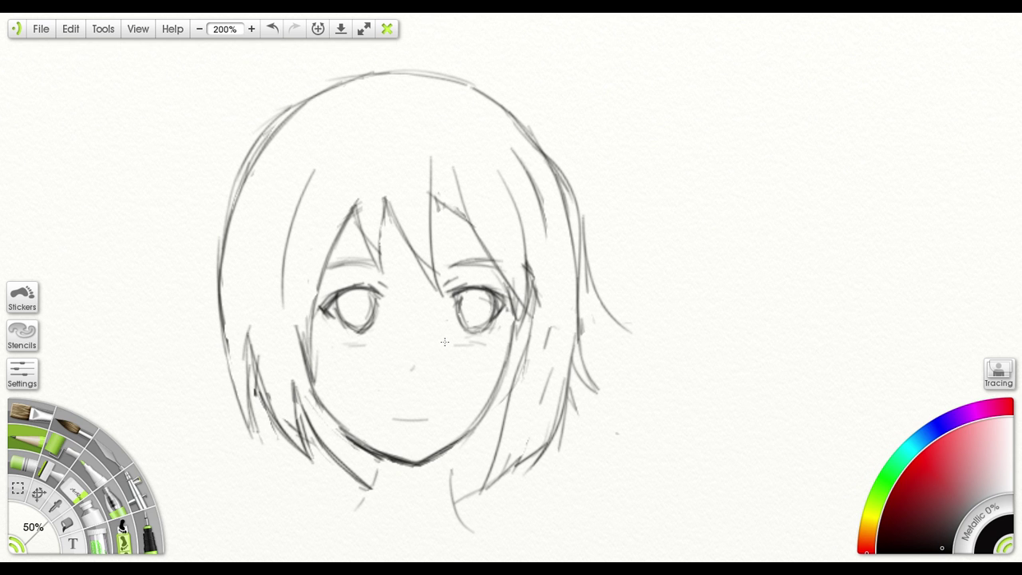
click(412, 366)
Erase the doubled hair outline on the head's right side and redraw it as one smooth curve
click(80, 492)
drag(440, 211, 448, 218)
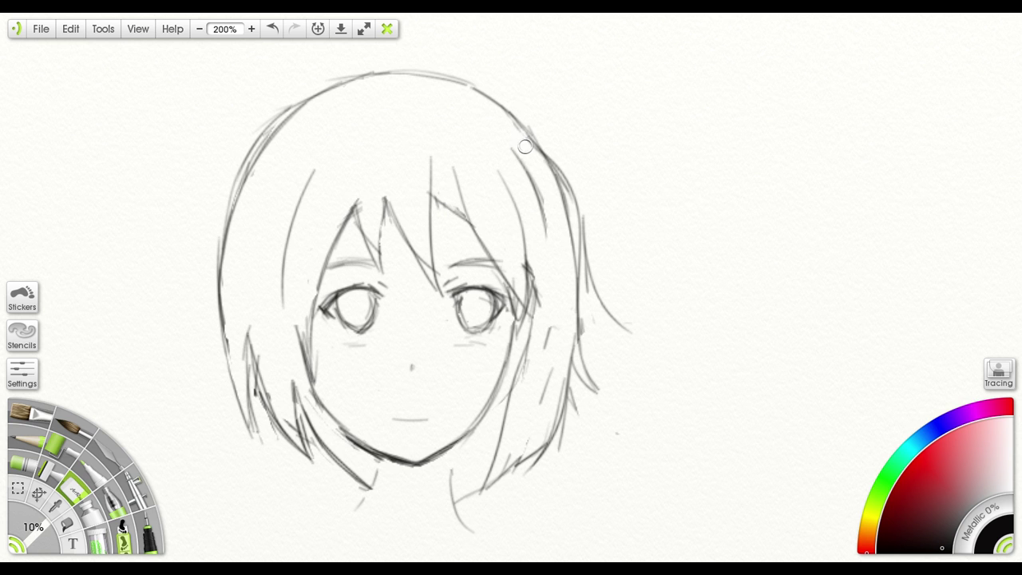
mouse_move(566, 180)
mouse_down()
mouse_move(574, 224)
mouse_move(550, 153)
mouse_move(521, 134)
mouse_move(545, 156)
mouse_move(584, 242)
mouse_move(588, 276)
mouse_move(564, 298)
mouse_up()
click(39, 435)
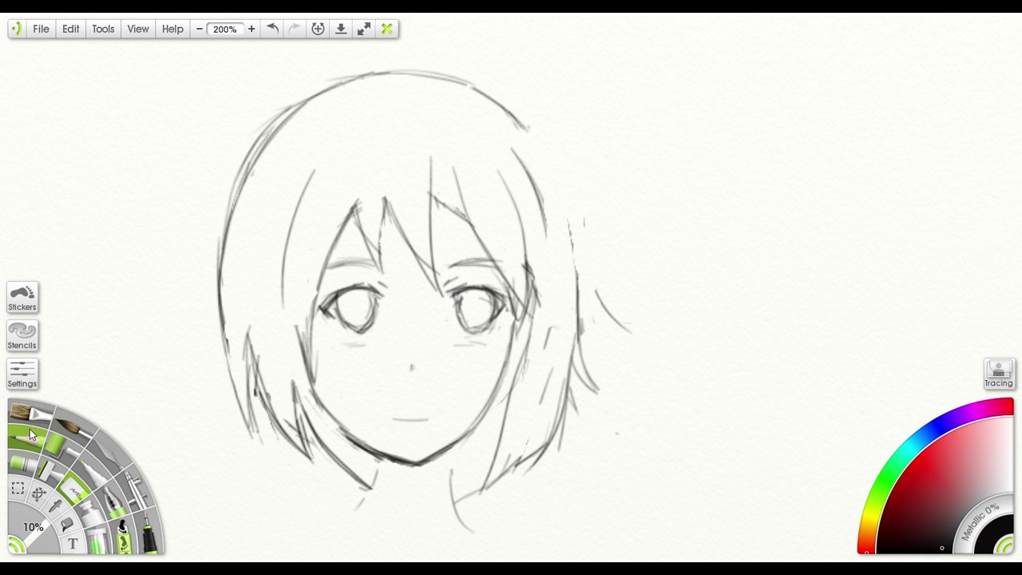
mouse_move(517, 122)
mouse_down()
mouse_move(564, 212)
mouse_move(573, 271)
mouse_move(604, 301)
mouse_move(562, 335)
mouse_up()
Erase the lower ends of the right-side hair and redraw them as jagged points with a curved outer edge
click(68, 495)
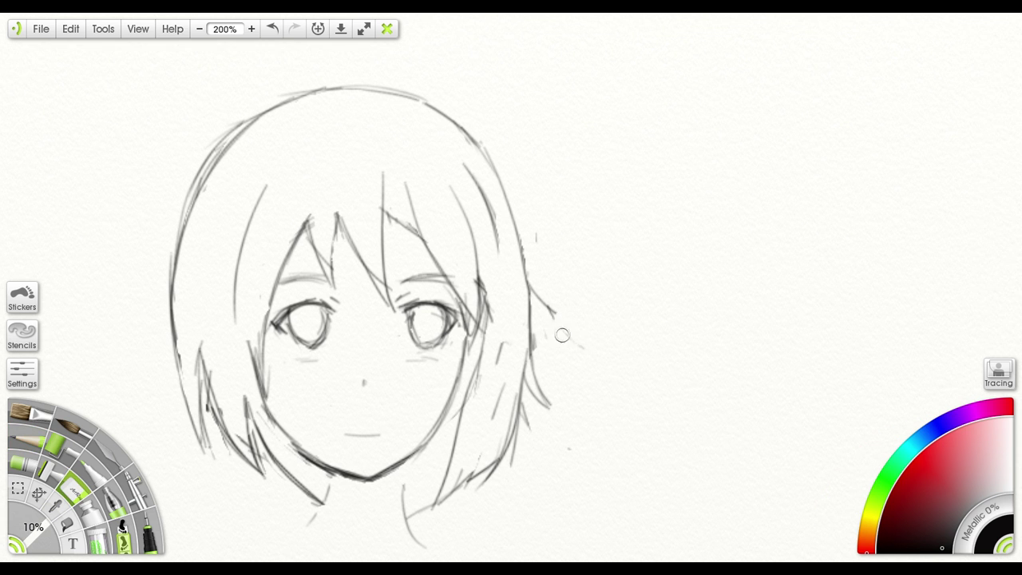
scroll(562, 336, down, 3)
scroll(562, 336, left, 2)
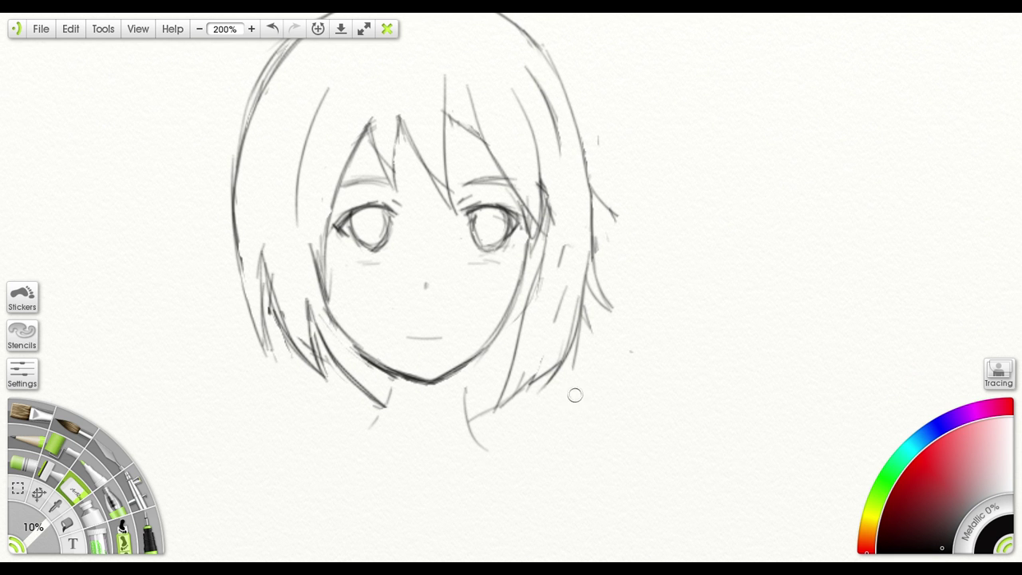
mouse_move(575, 395)
mouse_down()
mouse_move(509, 404)
mouse_move(504, 394)
mouse_move(501, 404)
mouse_move(523, 389)
mouse_move(497, 410)
mouse_move(518, 364)
mouse_up()
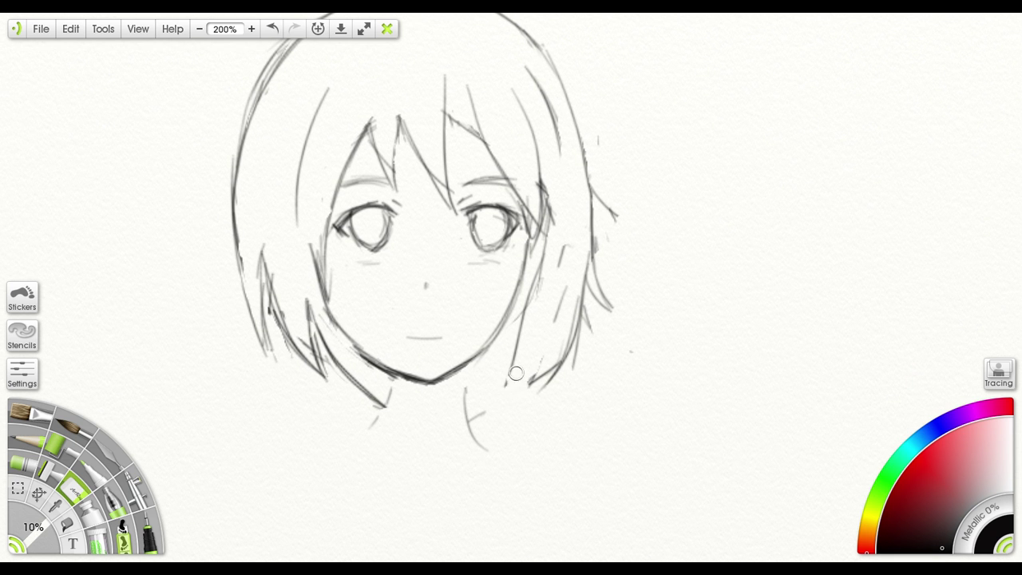
click(35, 440)
mouse_move(519, 331)
mouse_down()
mouse_move(502, 381)
mouse_move(526, 354)
mouse_move(528, 366)
mouse_move(539, 358)
mouse_move(527, 388)
mouse_up()
mouse_move(538, 359)
mouse_down()
mouse_move(528, 389)
mouse_move(558, 359)
mouse_move(580, 311)
mouse_up()
drag(594, 277, 556, 317)
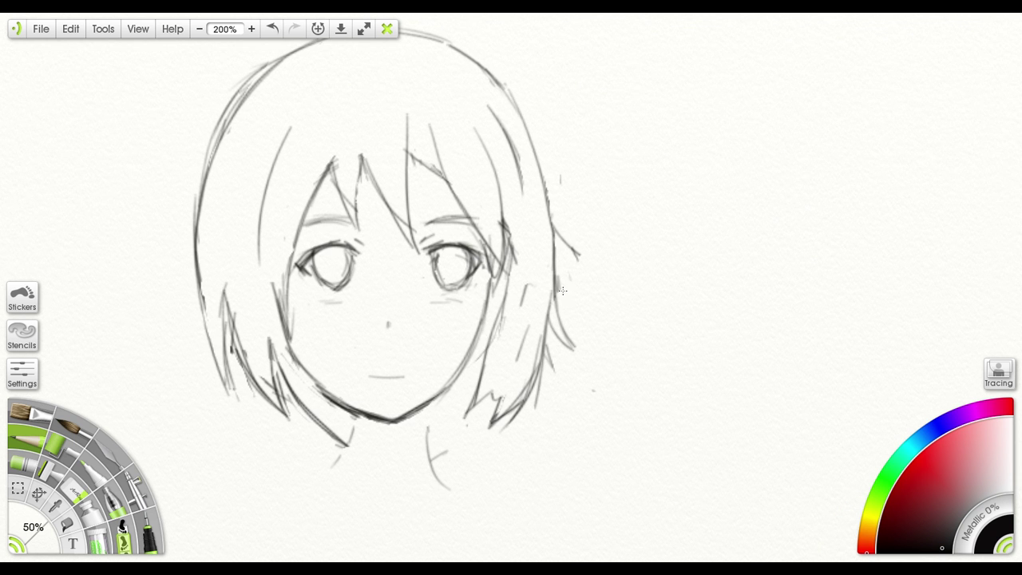
mouse_move(556, 281)
mouse_down()
mouse_move(530, 383)
mouse_move(507, 406)
mouse_up()
Erase the rough lower outer edge of the right-side hair and redraw it curving inward to the tips
click(76, 489)
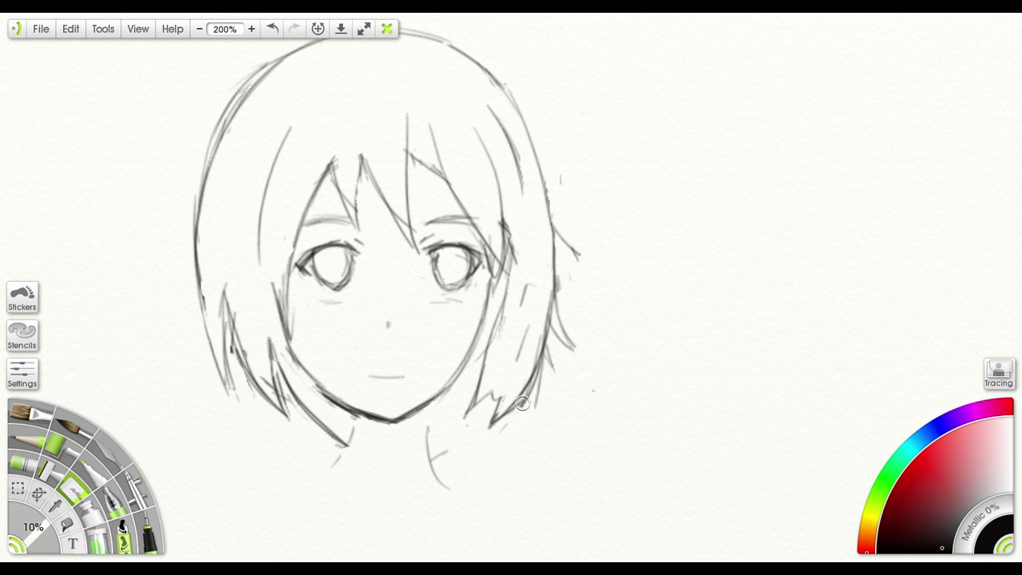
mouse_move(523, 403)
mouse_down()
mouse_move(550, 356)
mouse_move(528, 399)
mouse_up()
drag(502, 431, 513, 428)
mouse_move(551, 385)
mouse_down()
mouse_move(540, 408)
mouse_move(486, 423)
mouse_move(486, 440)
mouse_up()
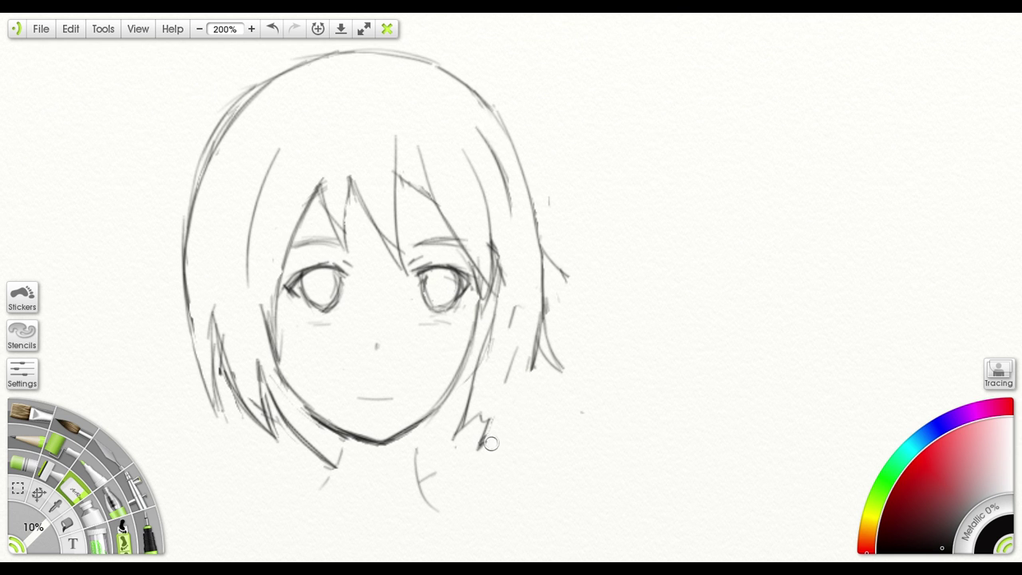
click(23, 438)
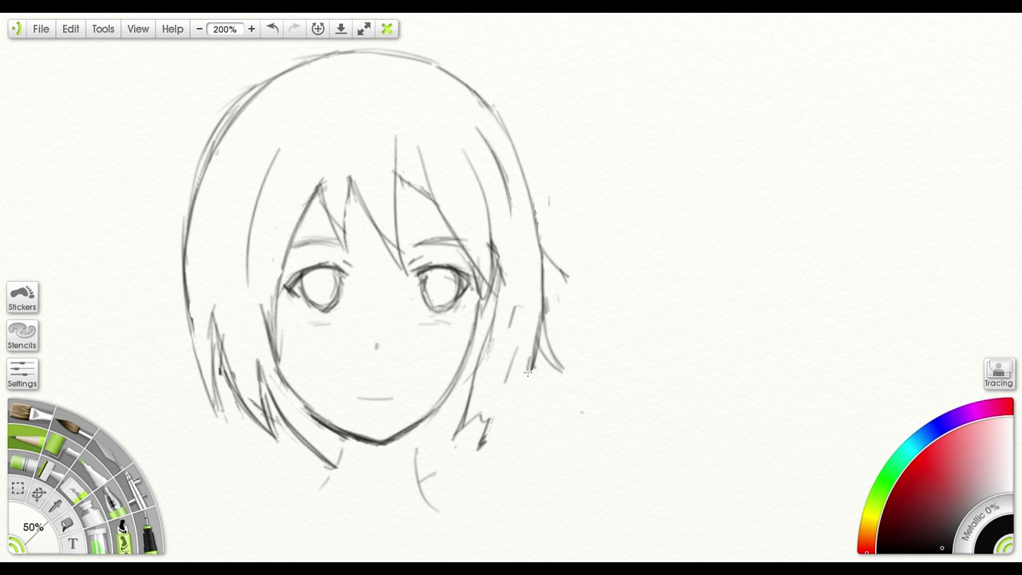
mouse_move(527, 372)
mouse_down()
mouse_move(515, 401)
mouse_move(481, 431)
mouse_up()
mouse_move(504, 382)
mouse_down()
mouse_move(481, 429)
mouse_move(510, 403)
mouse_move(550, 309)
mouse_up()
key(ctrl+z)
Erase the stray stroke on the right neck line and redraw that line from the jaw downward
drag(201, 505, 210, 497)
click(77, 491)
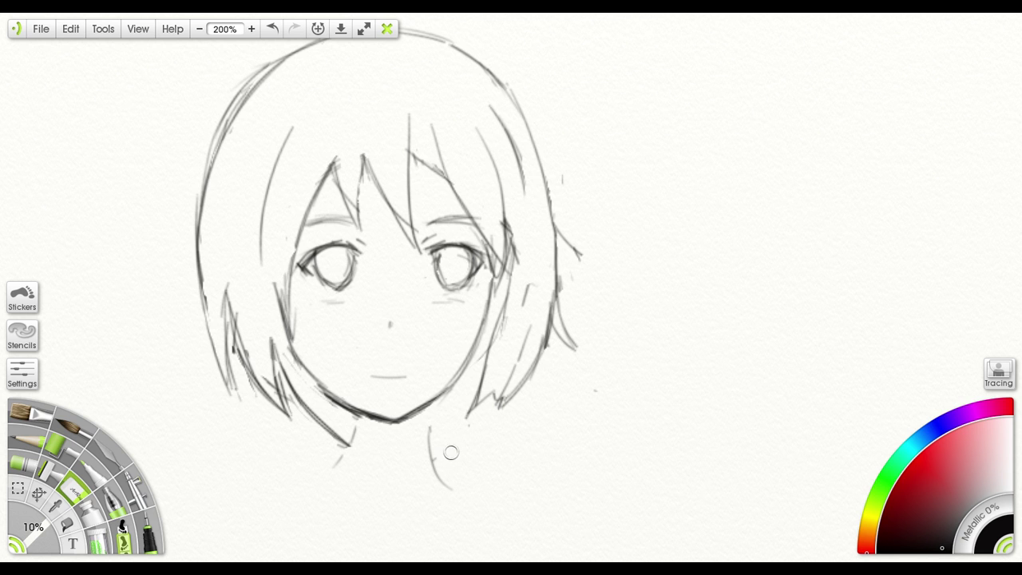
click(25, 441)
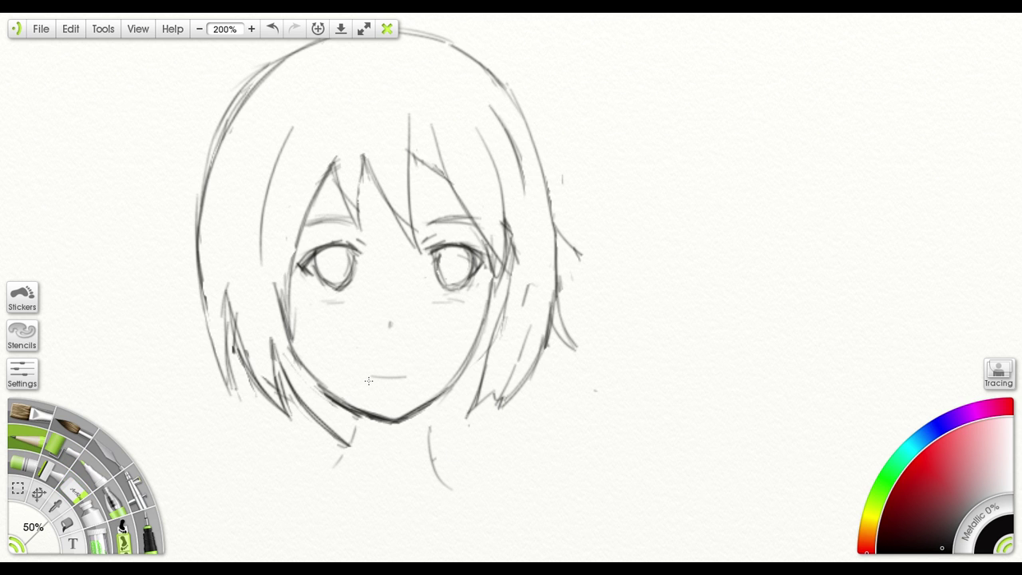
mouse_move(425, 409)
mouse_down()
mouse_move(441, 470)
mouse_move(474, 434)
mouse_move(429, 450)
mouse_up()
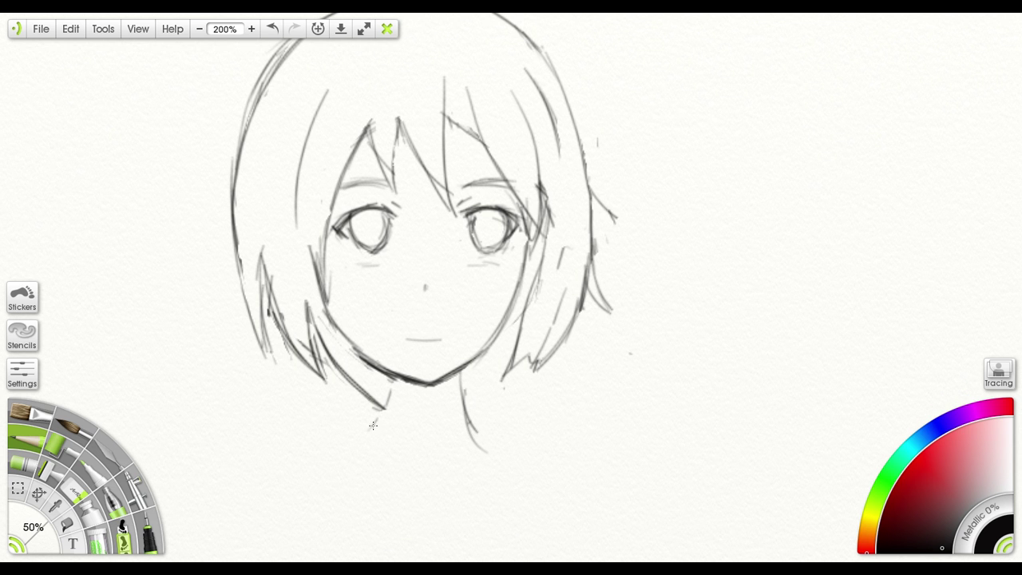
Draw a shallow V-shaped neckline below the chin and add strokes around the neck
mouse_move(372, 420)
mouse_down()
mouse_move(417, 441)
mouse_move(407, 436)
mouse_move(460, 419)
mouse_move(417, 439)
mouse_up()
mouse_move(499, 319)
mouse_down()
mouse_move(469, 362)
mouse_move(480, 375)
mouse_up()
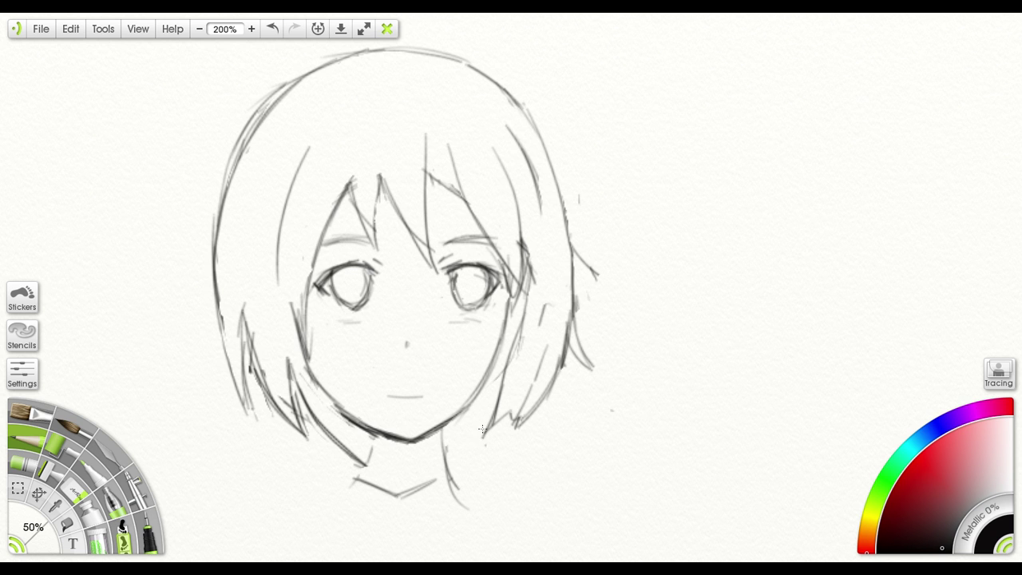
drag(480, 429, 441, 454)
drag(377, 435, 349, 484)
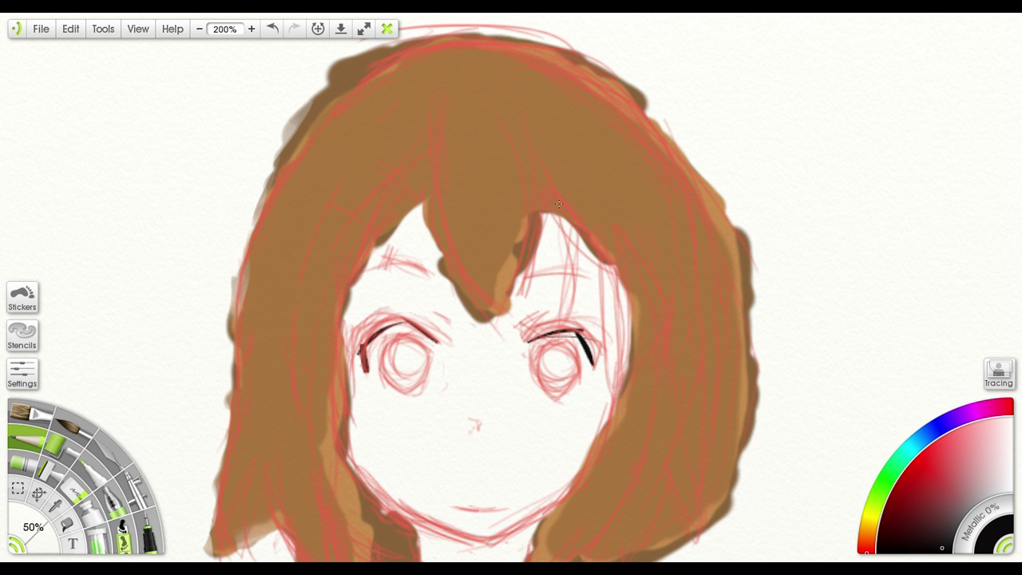
Clear the red sketch of the girl's head from the canvas
drag(559, 204, 520, 164)
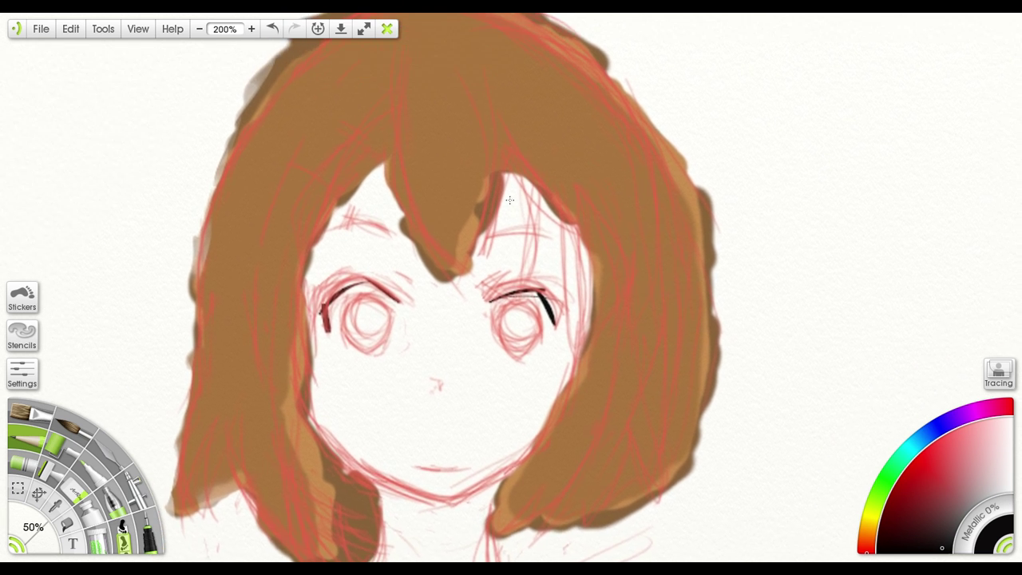
mouse_move(509, 199)
mouse_down()
mouse_move(527, 186)
mouse_move(502, 210)
mouse_up()
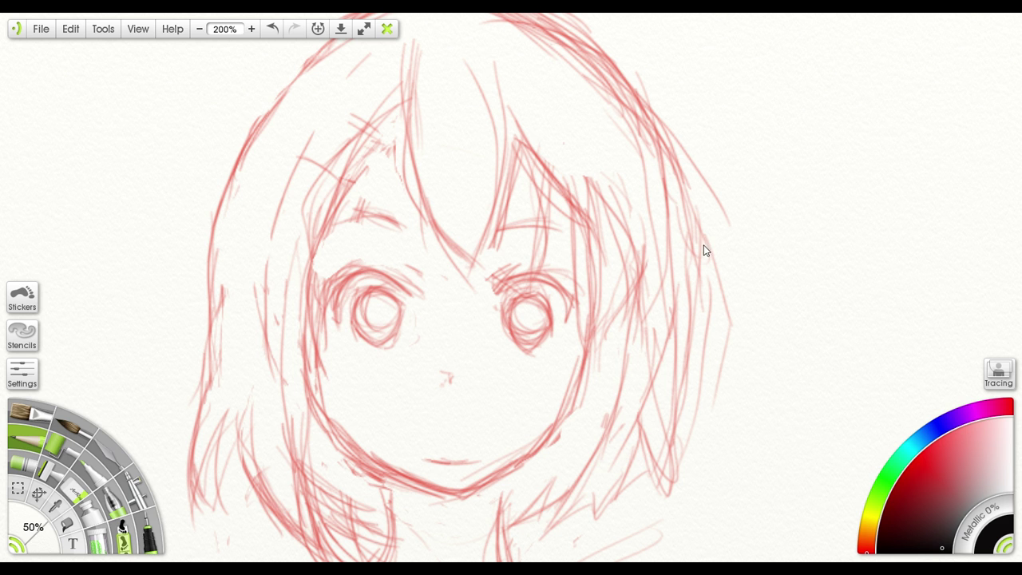
key(Delete)
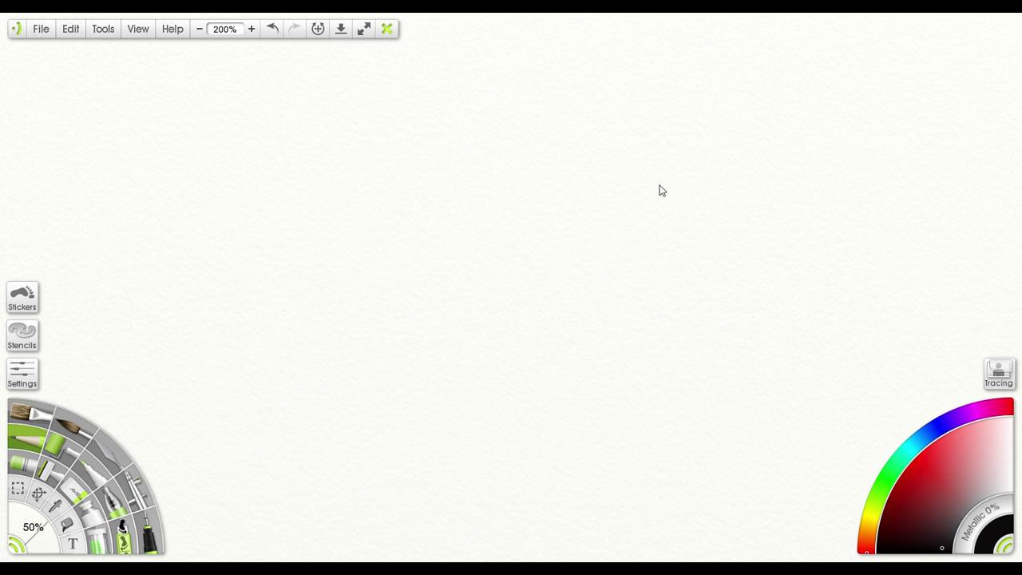